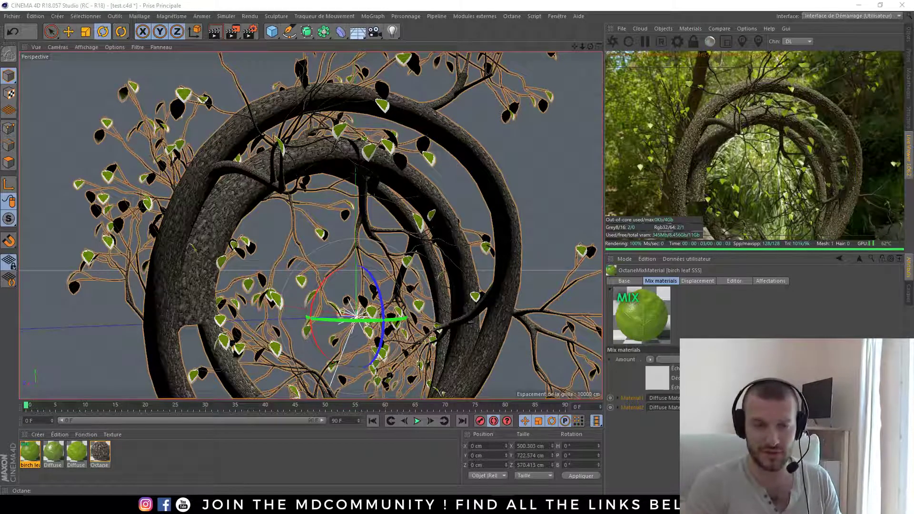
Step: Watch the Facebook glass-sphere reference video, pausing on the 0:10 frame
key("alt+Tab")
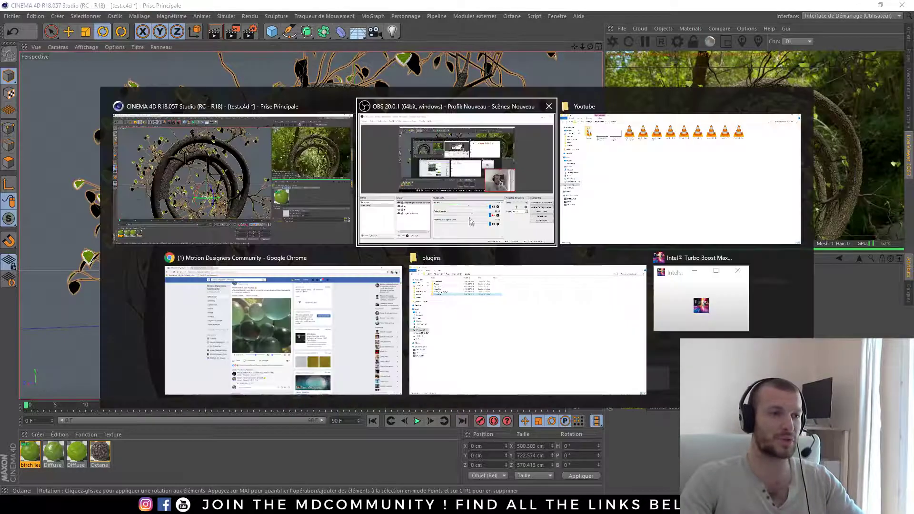
key("alt+Tab")
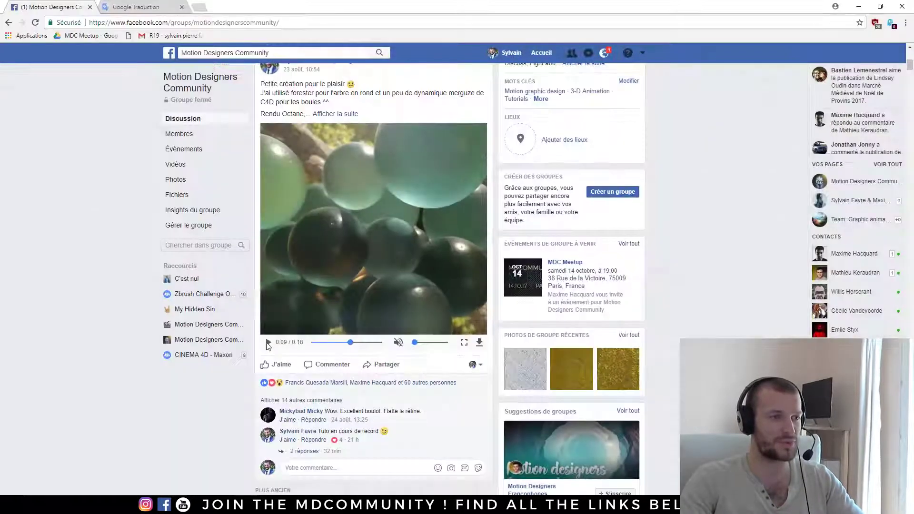
left_click(268, 343)
left_click(465, 343)
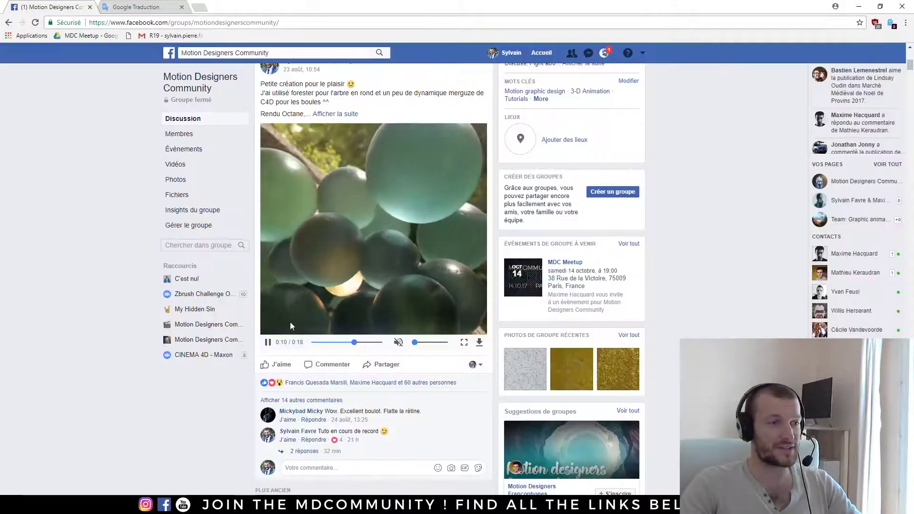
key("space")
left_click(354, 342)
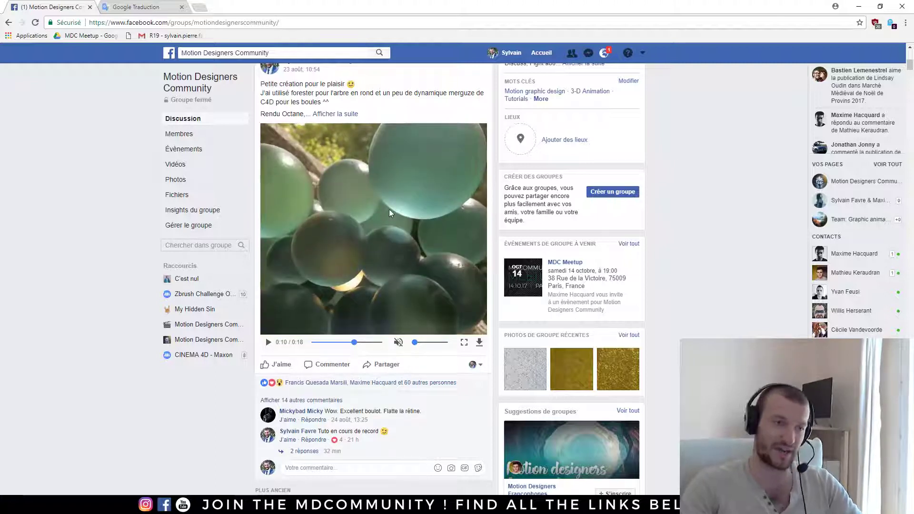
key("alt+Tab")
Step: Hide the Forester tree in the viewport from the Object Manager
scroll(431, 233, "down", 2)
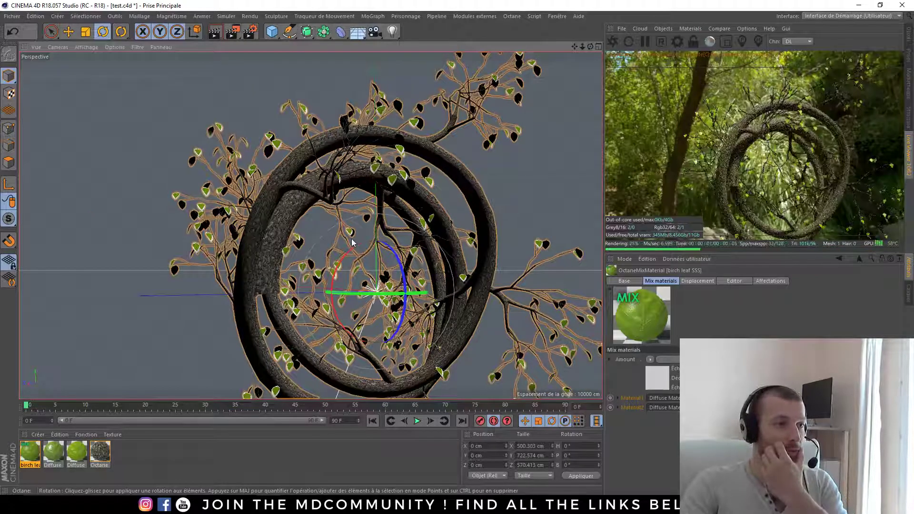
left_click_drag(471, 159, 440, 173, "alt")
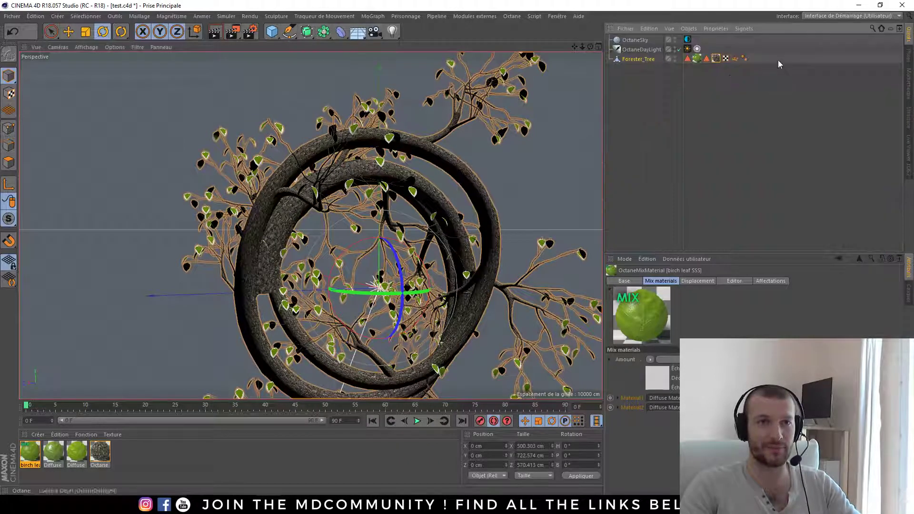
left_click(908, 35)
double_click(674, 59)
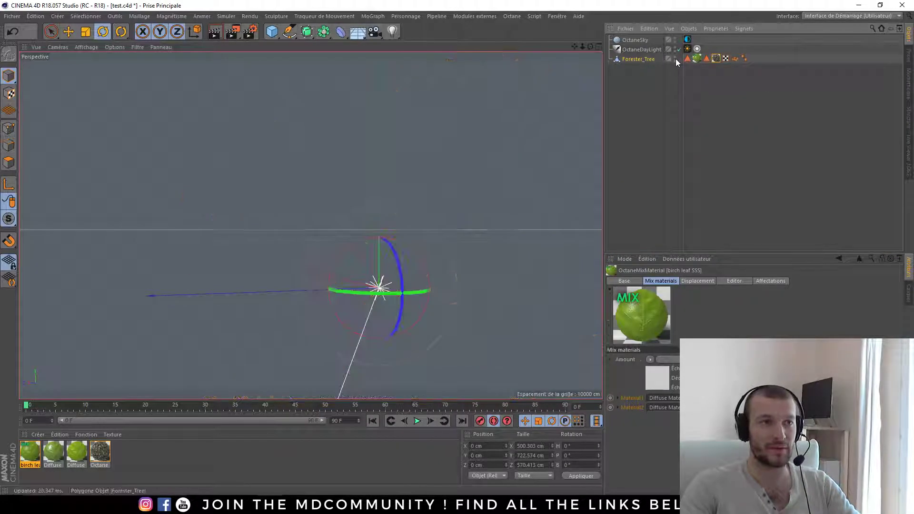
Step: Add a Sphere primitive and raise its segments to 240 with the Octane live render on
left_click(272, 32)
left_click(518, 62)
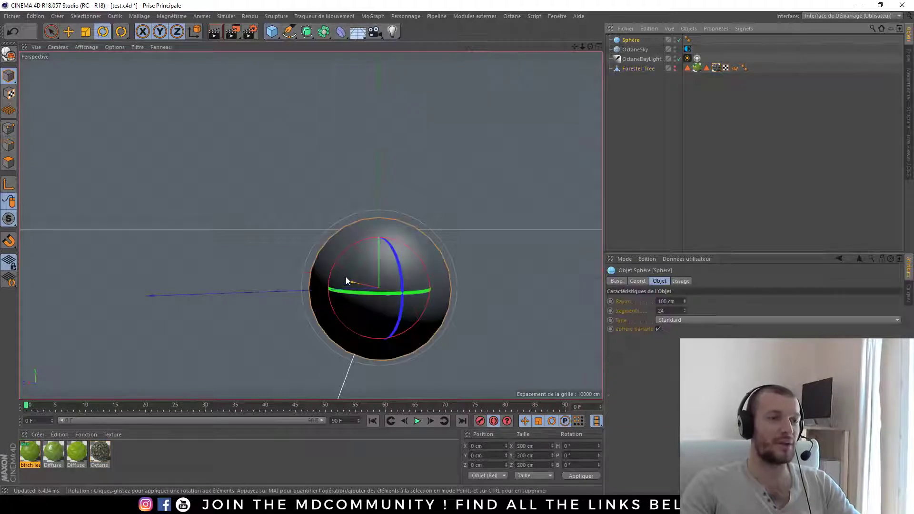
left_click_drag(346, 279, 361, 136, "alt")
left_click(910, 144)
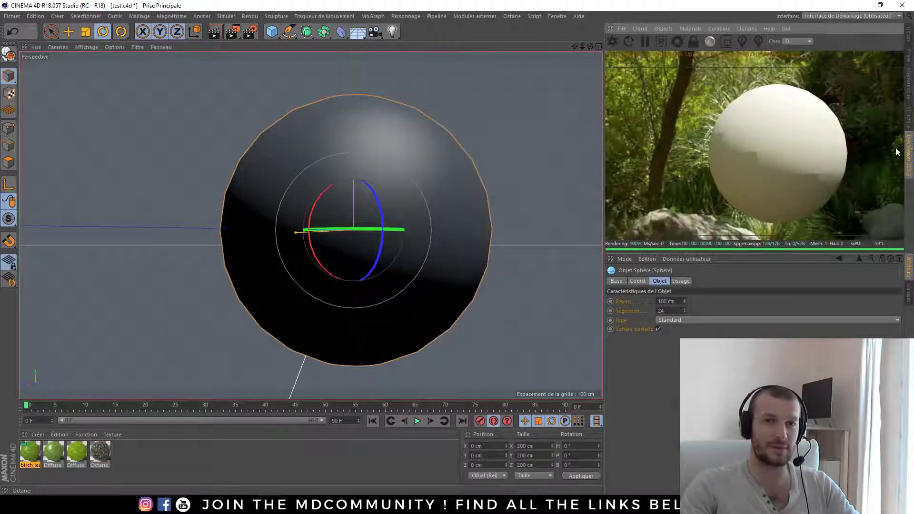
left_click_drag(351, 239, 376, 220, "alt")
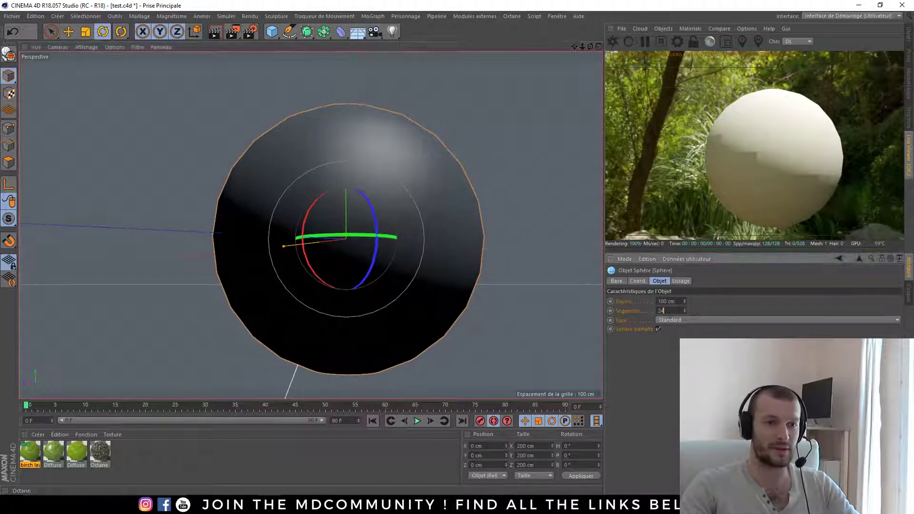
left_click(669, 311)
type("0")
key("Return")
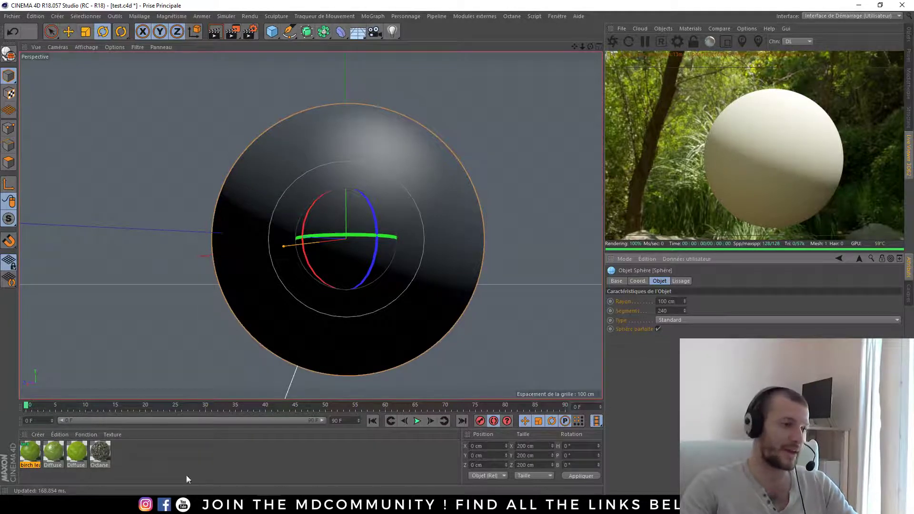
Step: Apply an OctSpecular material to the sphere through the Live Viewer's Create Materials > Specular menu
right_click(755, 143)
mouse_move(776, 146)
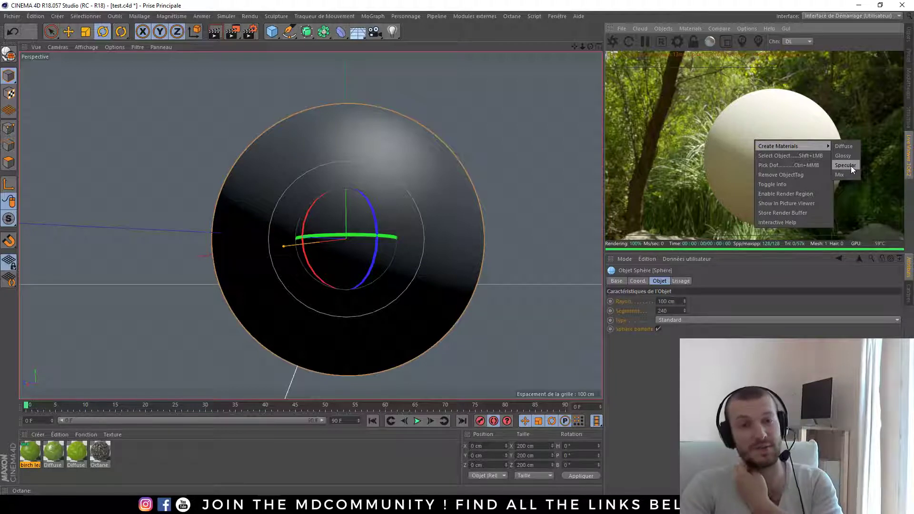
left_click(850, 165)
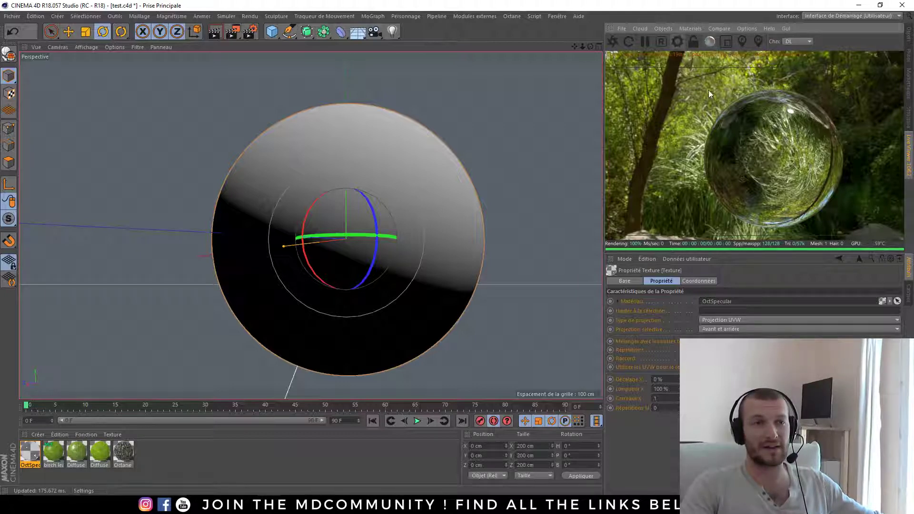
Step: Switch the Octane kernel to Pathtracing with 500 max samples
left_click(677, 41)
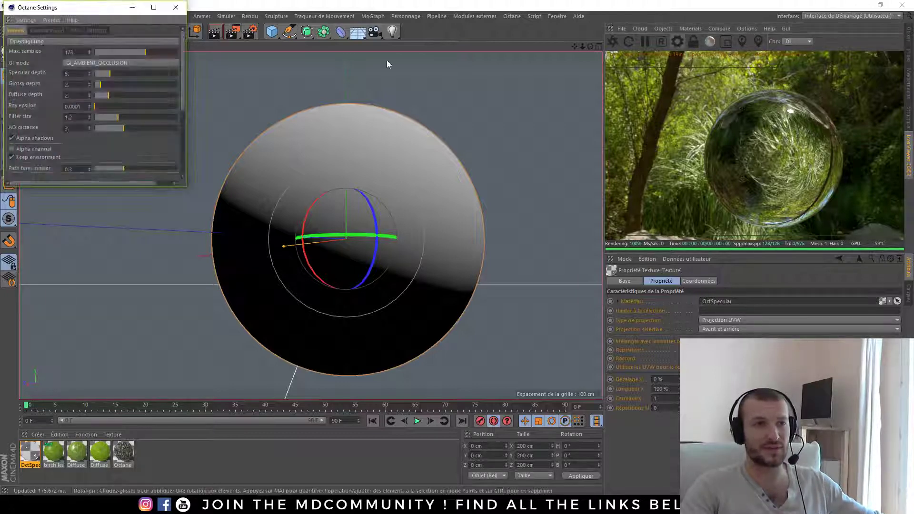
left_click(71, 44)
left_click(56, 71)
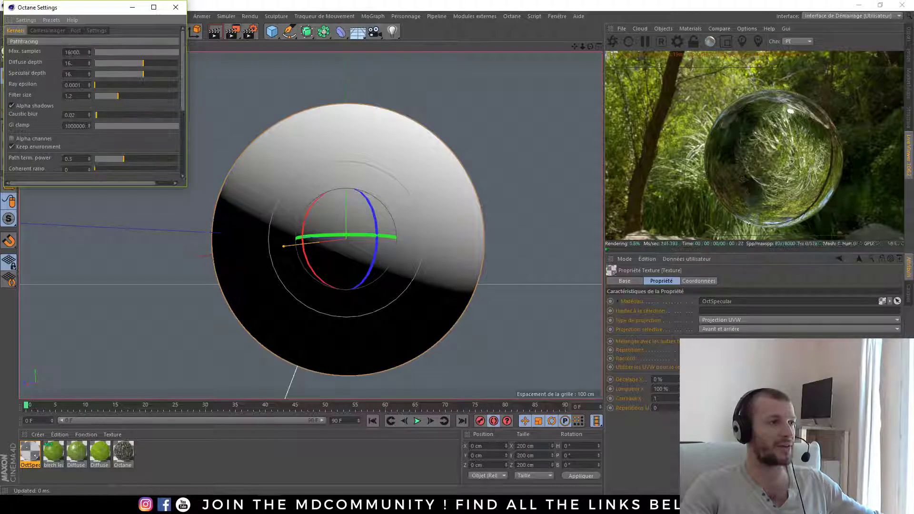
left_click(76, 53)
type("5003")
key("Return")
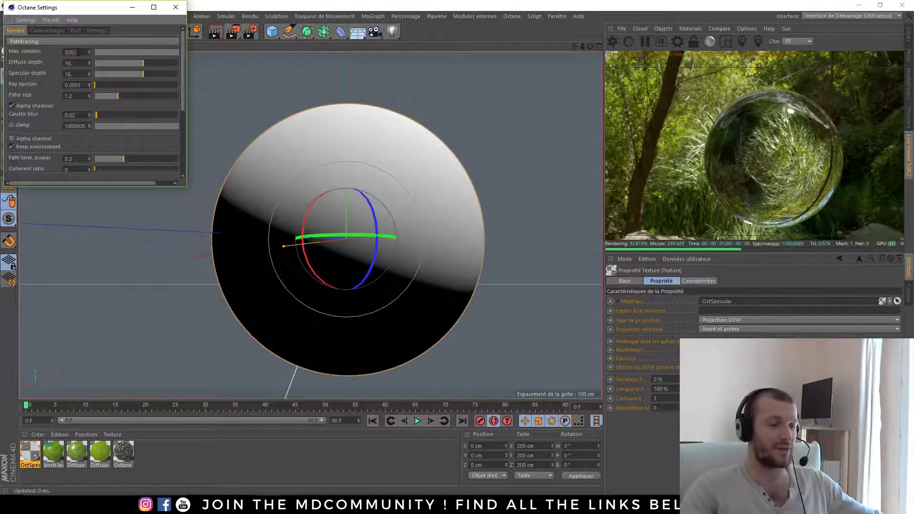
key("BackSpace")
key("Return")
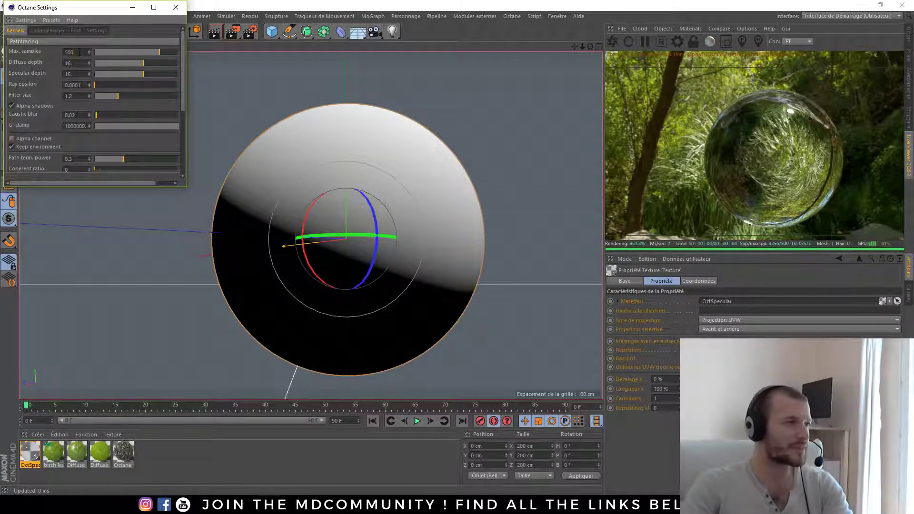
Step: Set diffuse depth to 5 and GI clamp to about 1.68, and enable static noise
left_click(110, 63)
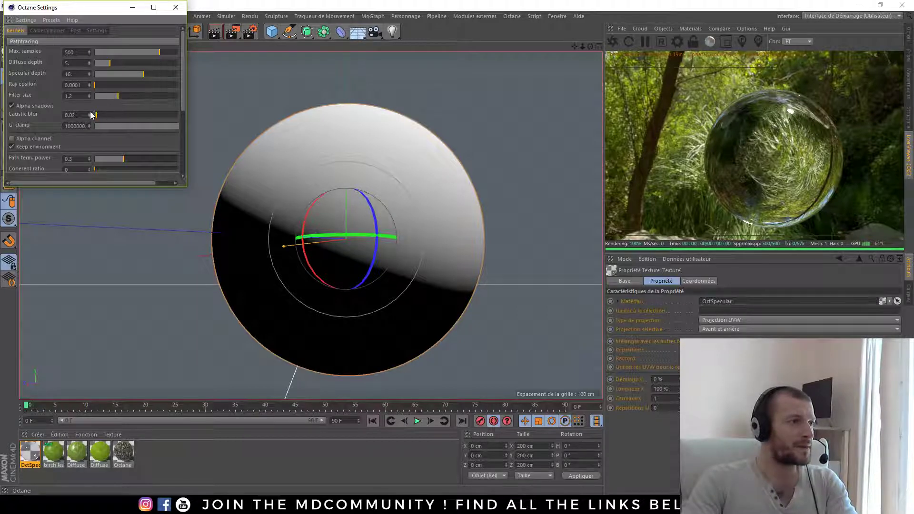
mouse_move(175, 125)
left_mouse_down()
mouse_move(100, 126)
mouse_move(130, 127)
left_mouse_up()
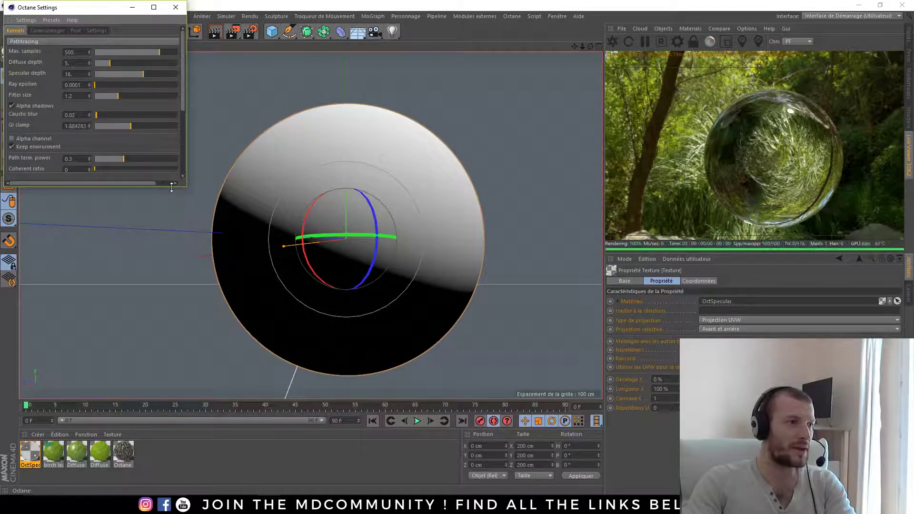
left_click_drag(187, 186, 323, 200)
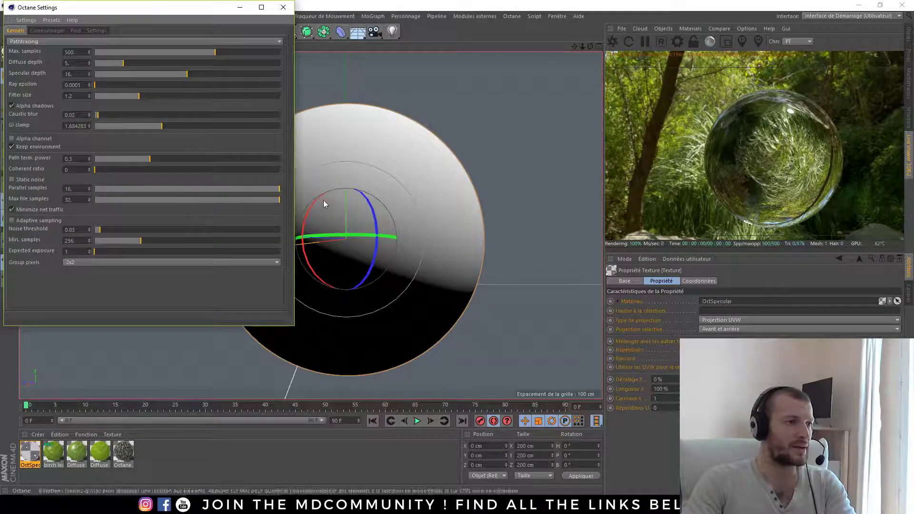
left_click(11, 180)
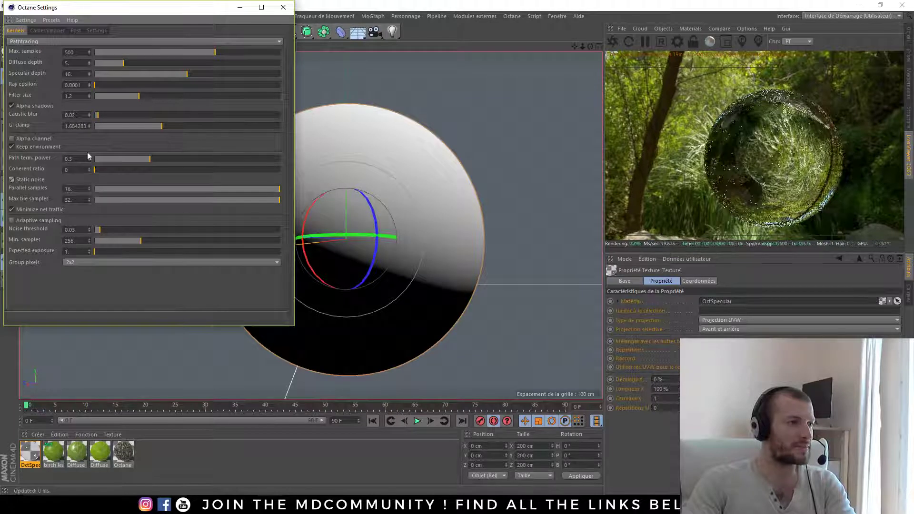
Step: Close Octane Settings, rotate the sphere slightly, and open the OctSpecular Material Editor
left_click(282, 8)
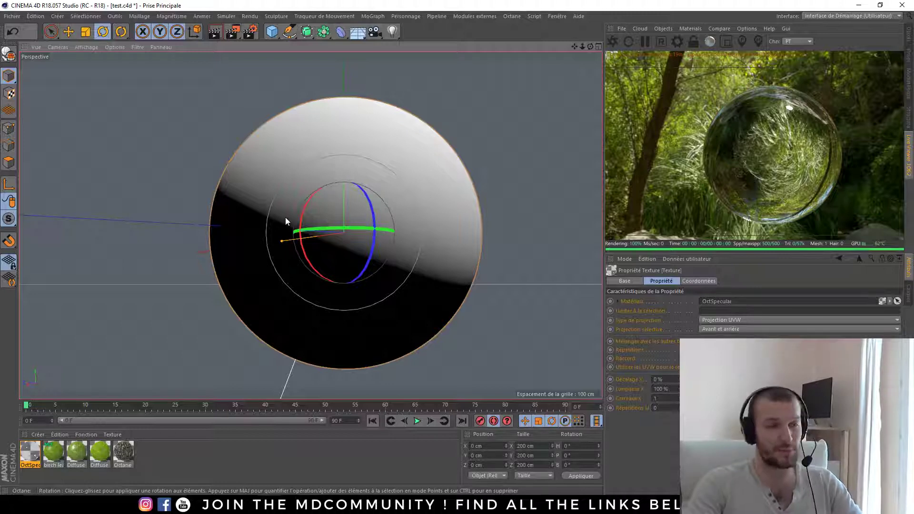
left_click_drag(363, 237, 379, 226)
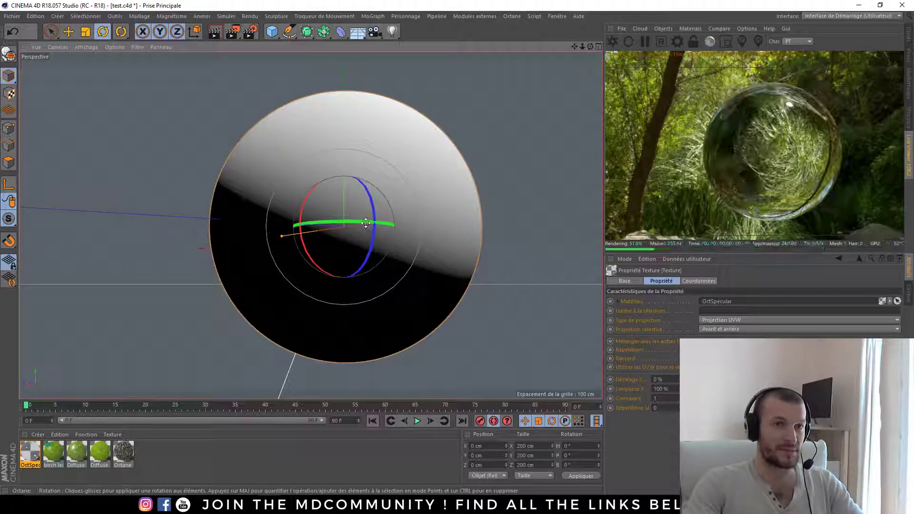
double_click(30, 454)
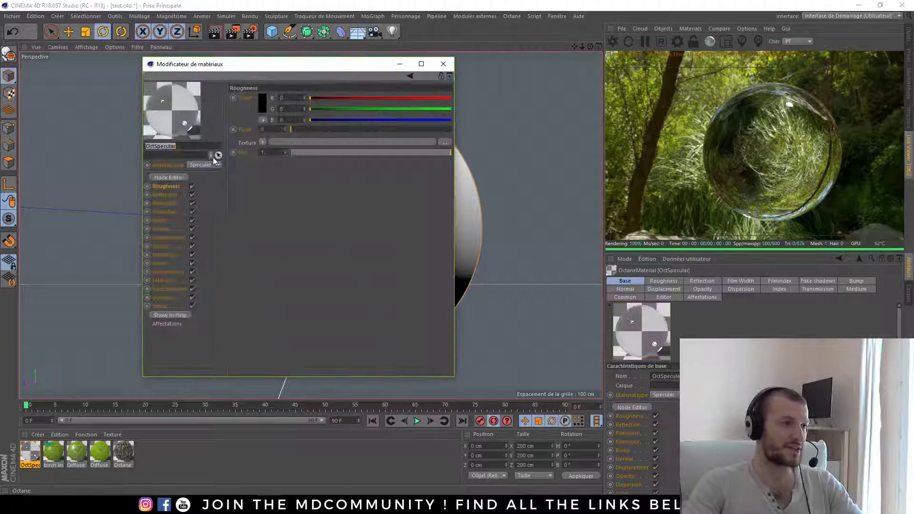
Step: View the Facebook group's glass-sphere reference video full screen
key("alt+Tab")
left_click(447, 242)
scroll(466, 344, "down", 1)
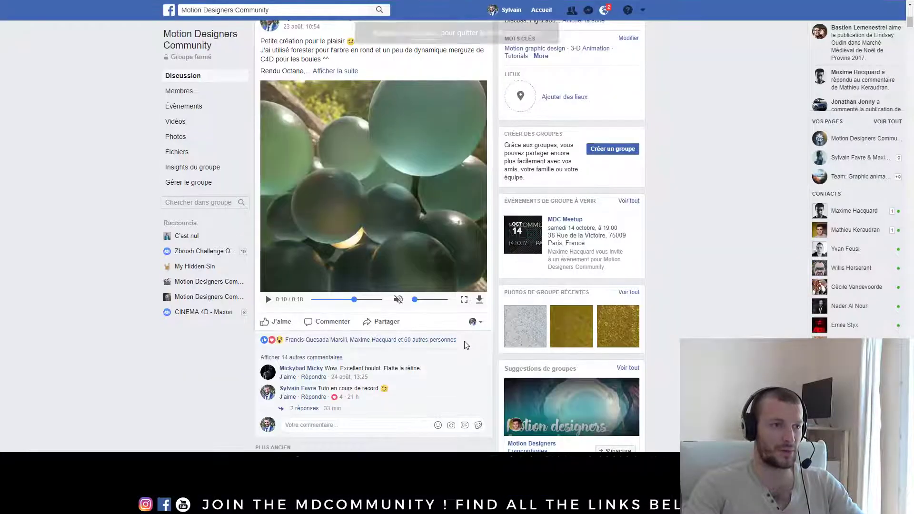
left_click(474, 298)
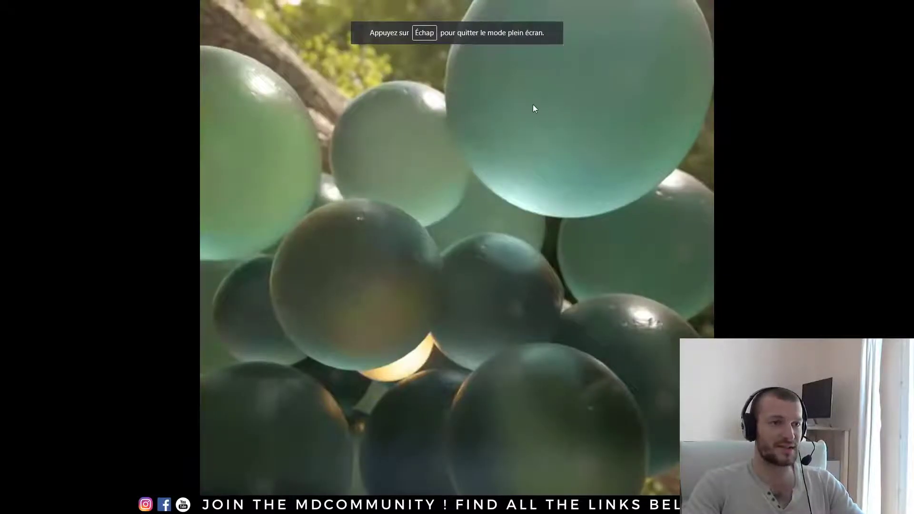
key("alt+Tab")
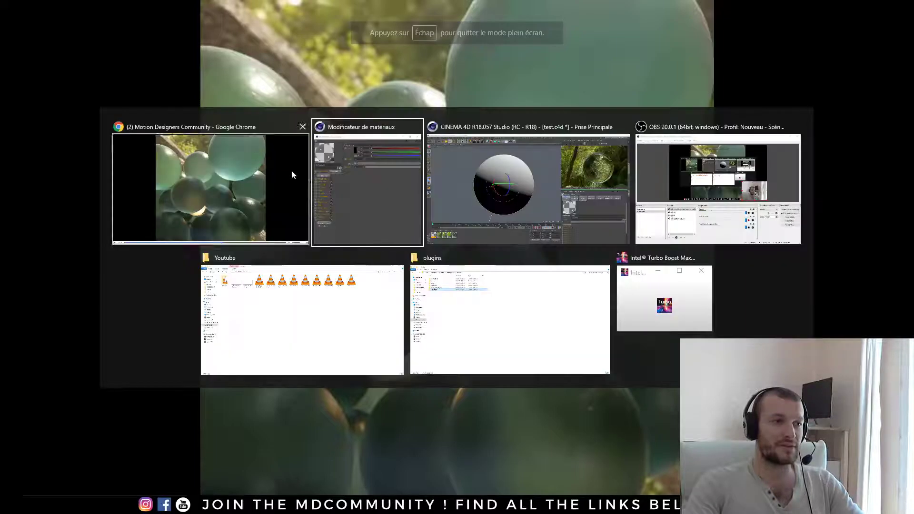
key("Escape")
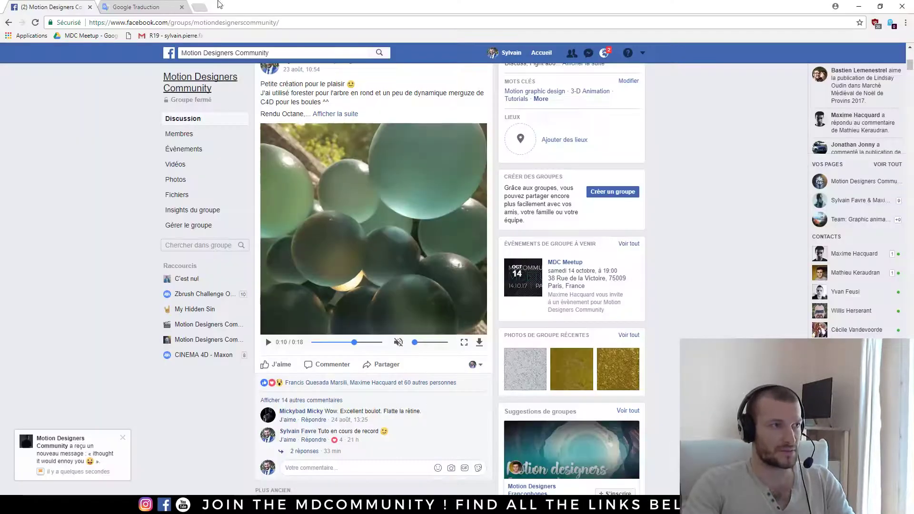
Step: Translate 'dégradé' in Google Translate, then return to Cinema 4D's material editor
key("ctrl+Tab")
key("ctrl+a")
type("dégradé")
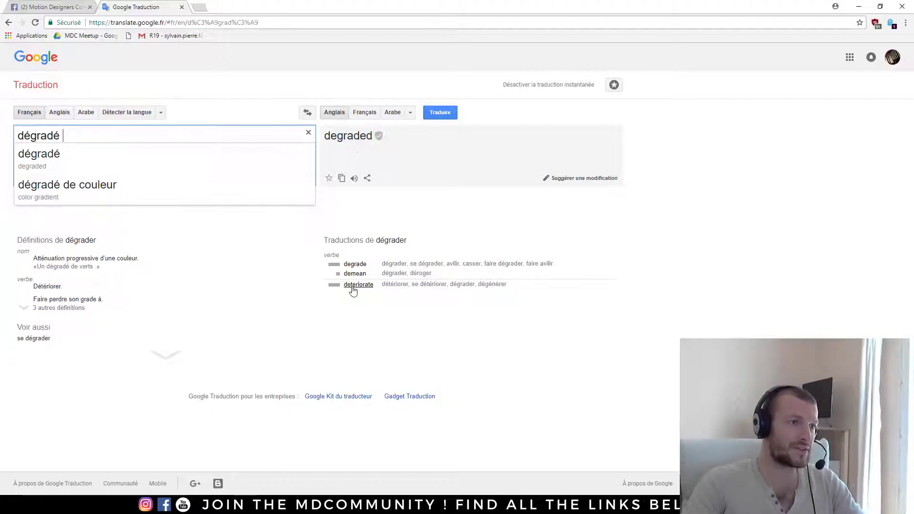
left_click(129, 153)
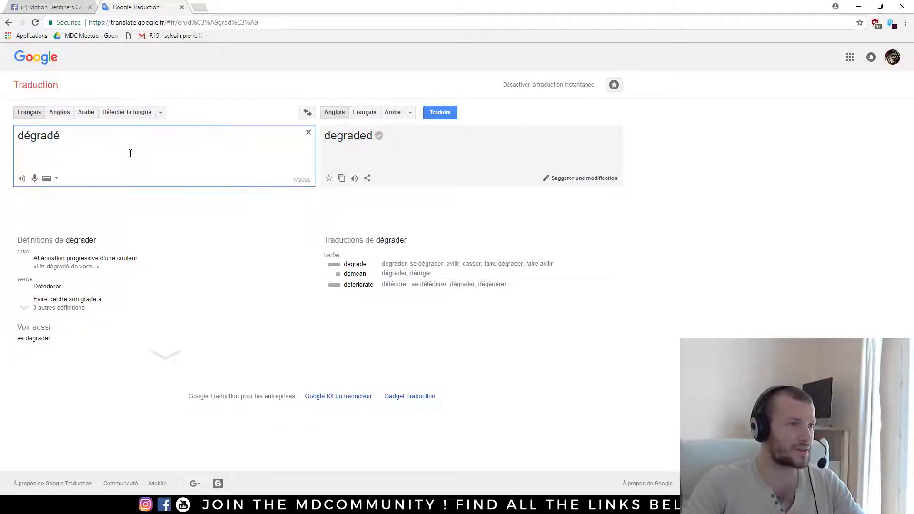
key("alt+Tab")
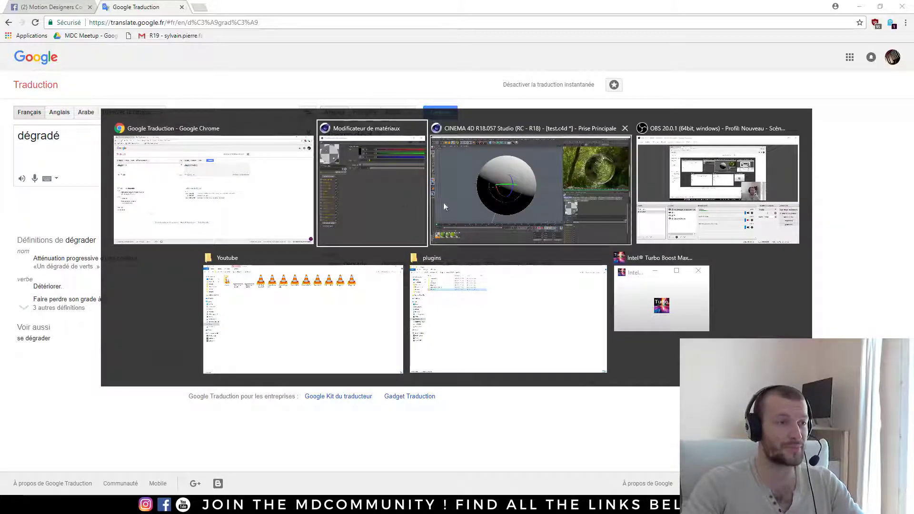
key("Escape")
key("ctrl+Tab")
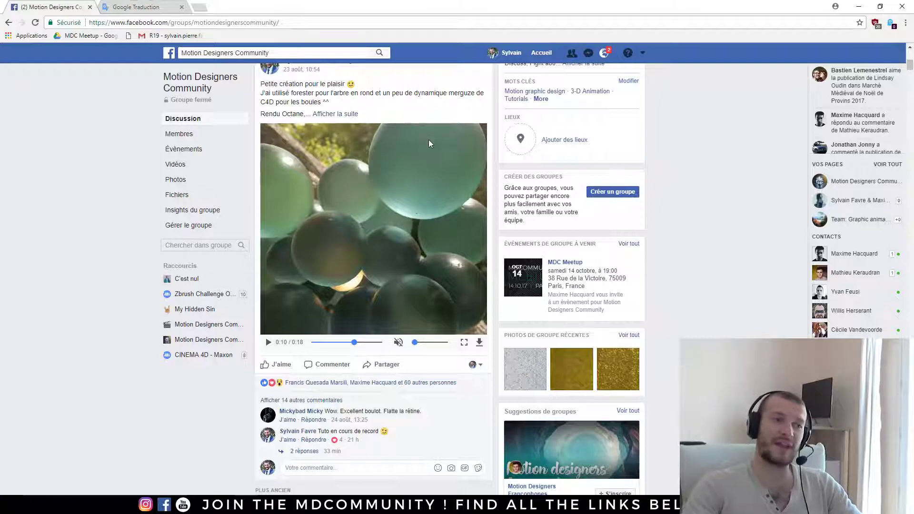
key("alt+Tab")
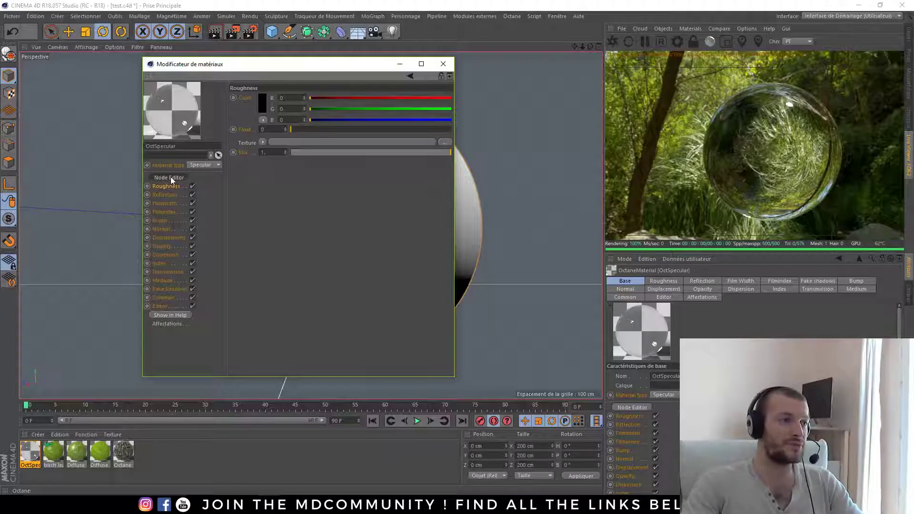
Step: In the Octane Node Editor, plug a Scattering Medium into the OctSpecular Medium input
left_click(169, 178)
left_click_drag(337, 69, 210, 13)
left_click_drag(150, 100, 367, 200)
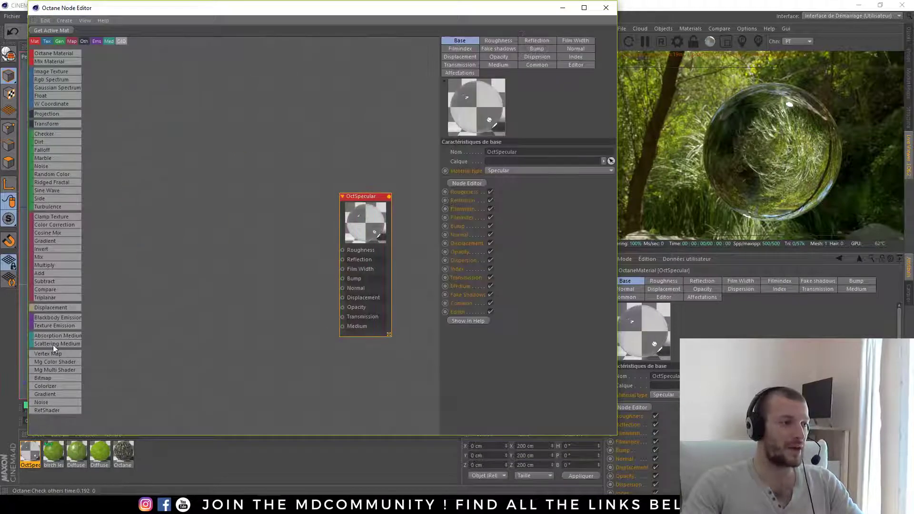
left_click_drag(53, 345, 342, 326)
left_click_drag(245, 326, 258, 327)
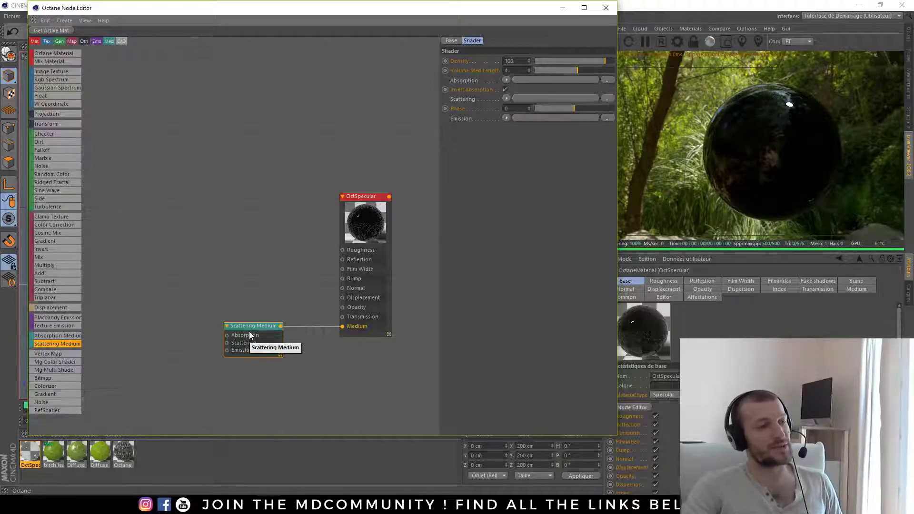
Step: Wire a cyan-blue RgbSpectrum node into the medium's Absorption input
left_click_drag(51, 80, 227, 335)
left_click_drag(164, 359, 158, 335)
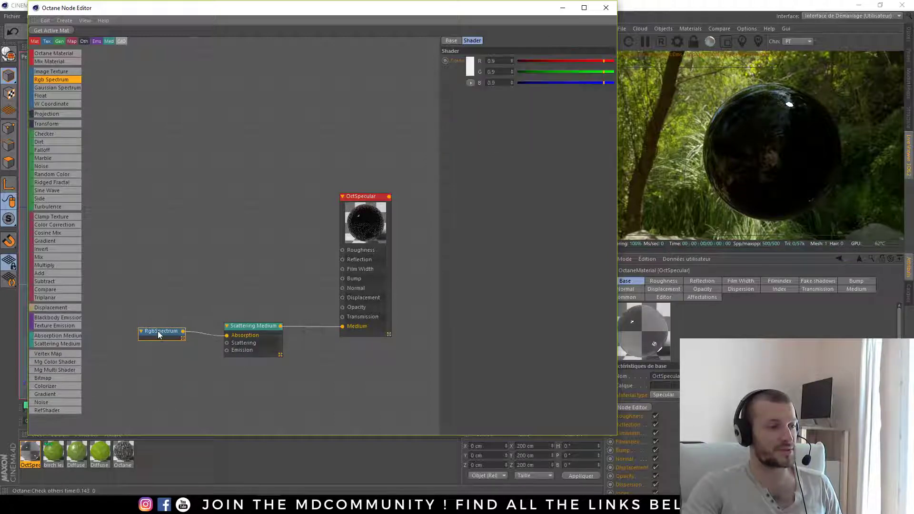
left_click(470, 66)
left_click(491, 70)
left_click(495, 78)
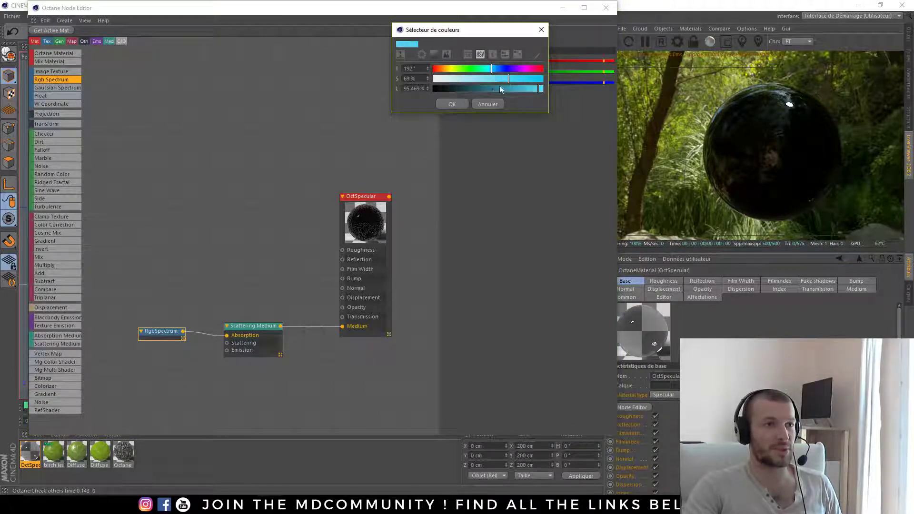
left_click(499, 88)
left_click(452, 104)
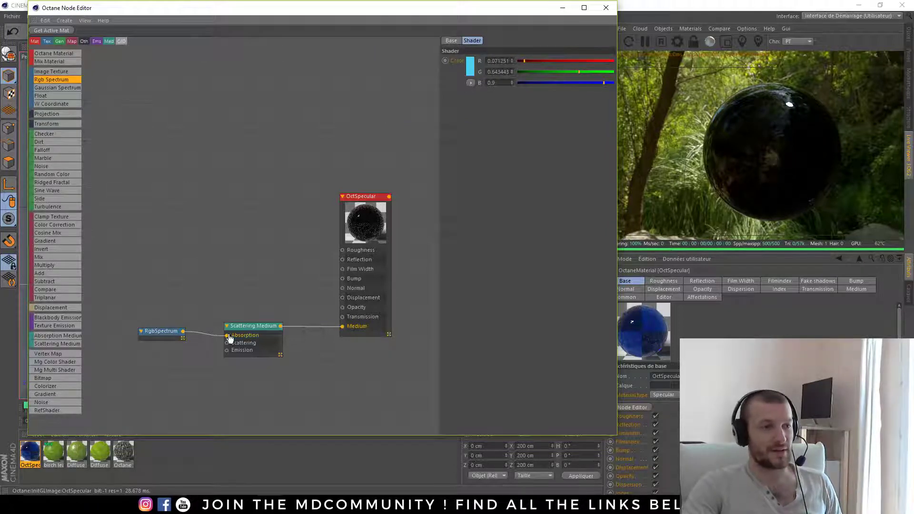
Step: Lower the Scattering Medium density from 100 to about 1.47
left_click(248, 329)
left_click_drag(251, 331, 250, 327)
mouse_move(593, 61)
left_mouse_down()
mouse_move(574, 63)
mouse_move(585, 65)
left_mouse_up()
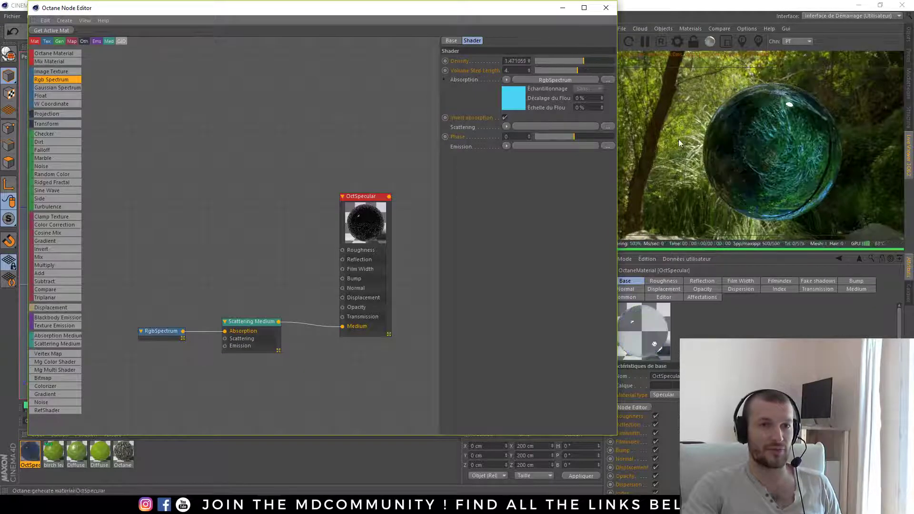
Step: Set Octane's specular depth to 12, close settings, and select the RgbSpectrum node
left_click(680, 41)
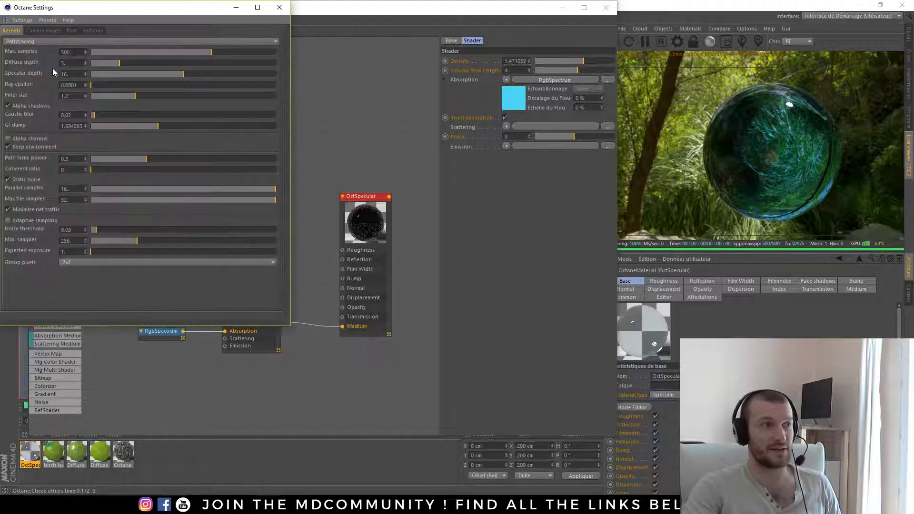
left_click_drag(120, 77, 209, 75)
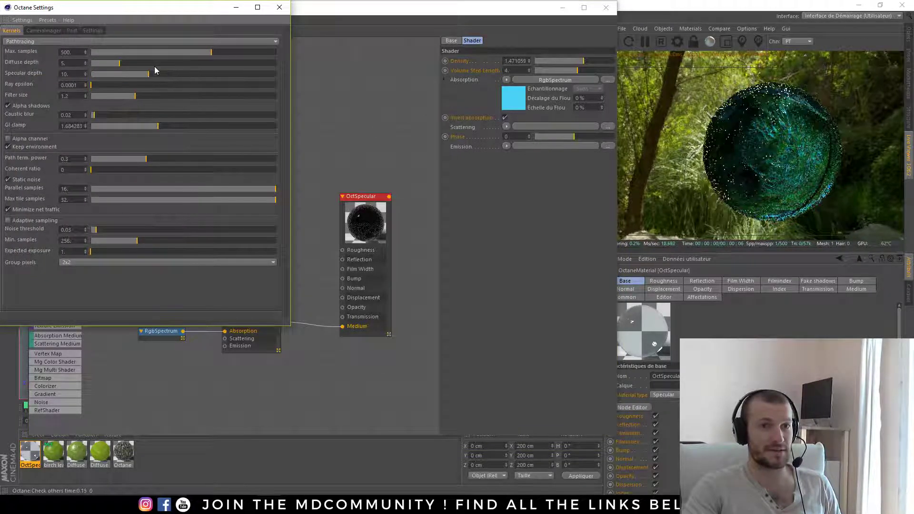
left_click_drag(148, 74, 159, 74)
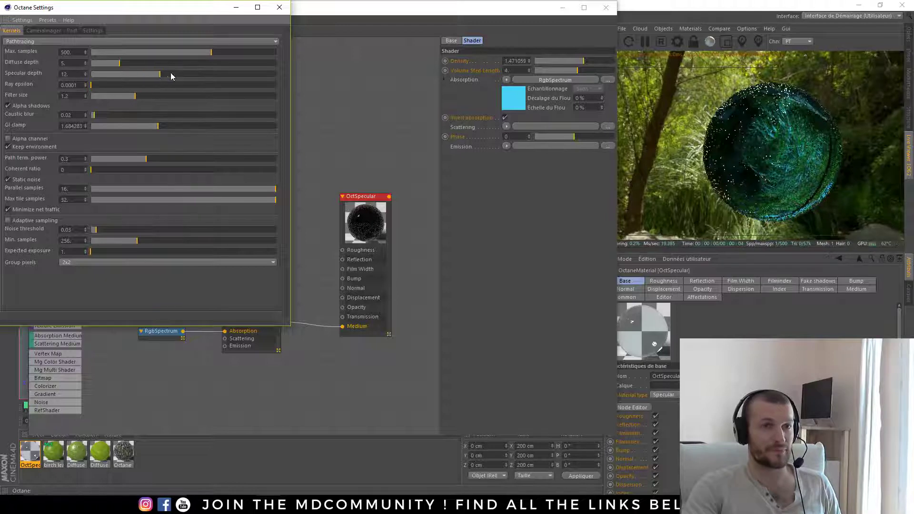
left_click(279, 8)
left_click_drag(262, 334, 265, 337)
left_click(161, 336)
Step: Set the Scattering Medium's volume step length to about 10.83
left_click_drag(162, 336, 171, 336)
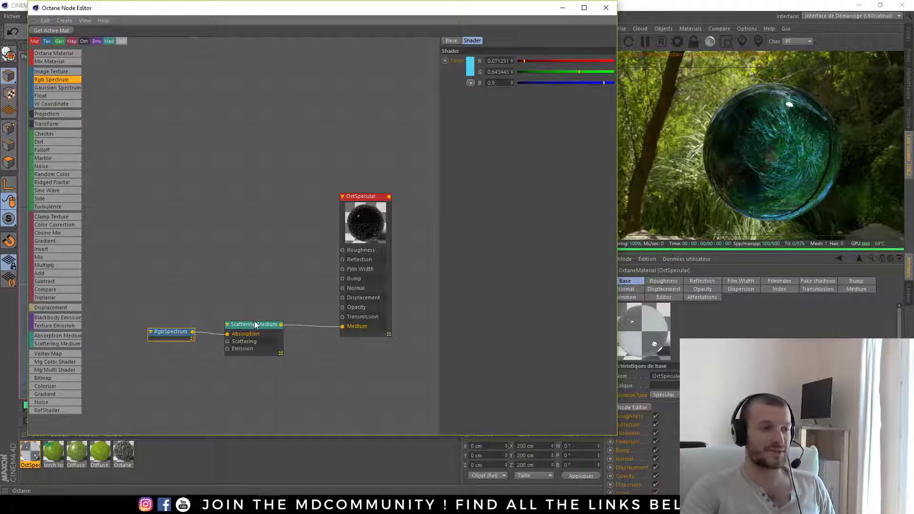
left_click_drag(259, 325, 258, 321)
mouse_move(552, 72)
left_mouse_down()
mouse_move(525, 72)
mouse_move(550, 74)
left_mouse_up()
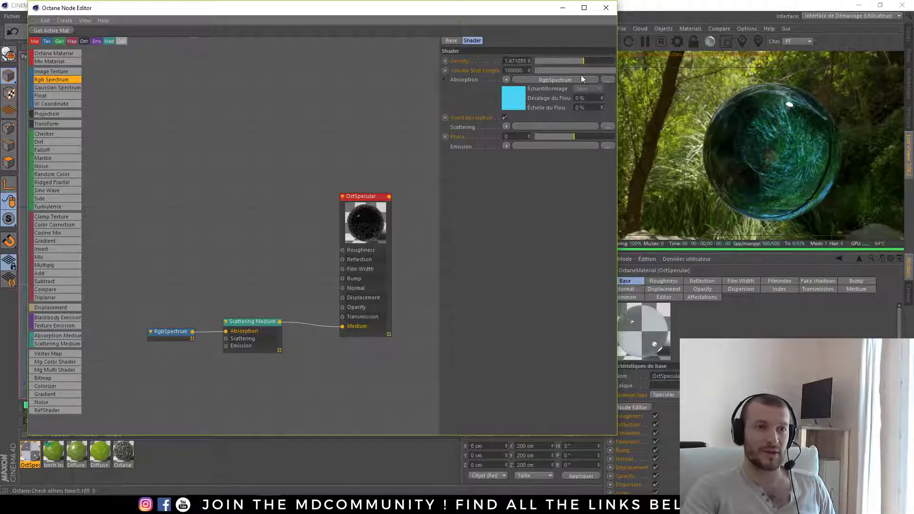
left_click(573, 71)
left_click(585, 70)
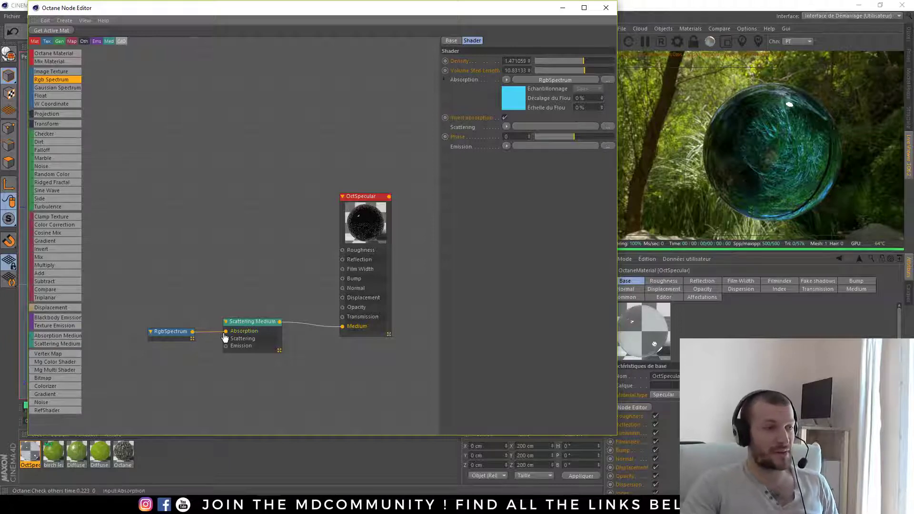
Step: Try the cyan colour on Scattering, raise density to about 1.95, then rewire it to Absorption
left_click_drag(224, 338, 226, 338)
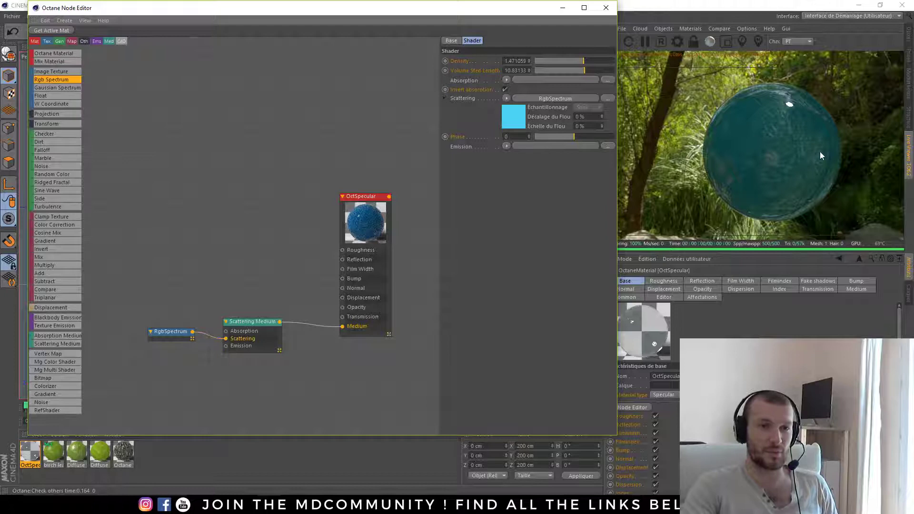
left_click_drag(171, 332, 169, 340)
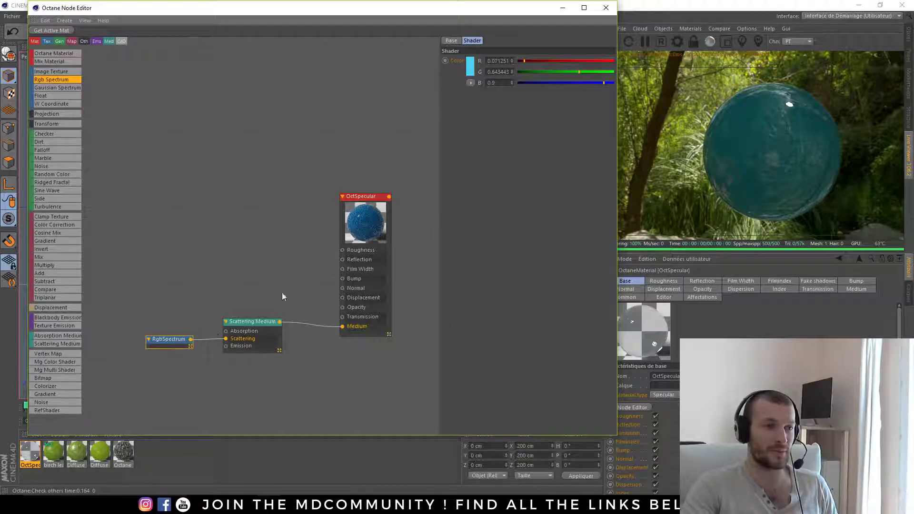
left_click_drag(242, 325, 241, 327)
left_click(180, 342)
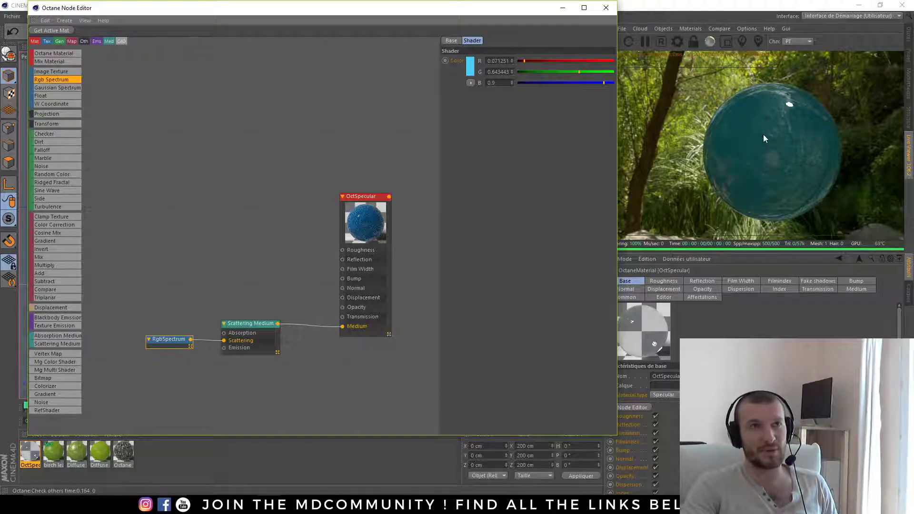
left_click(236, 326)
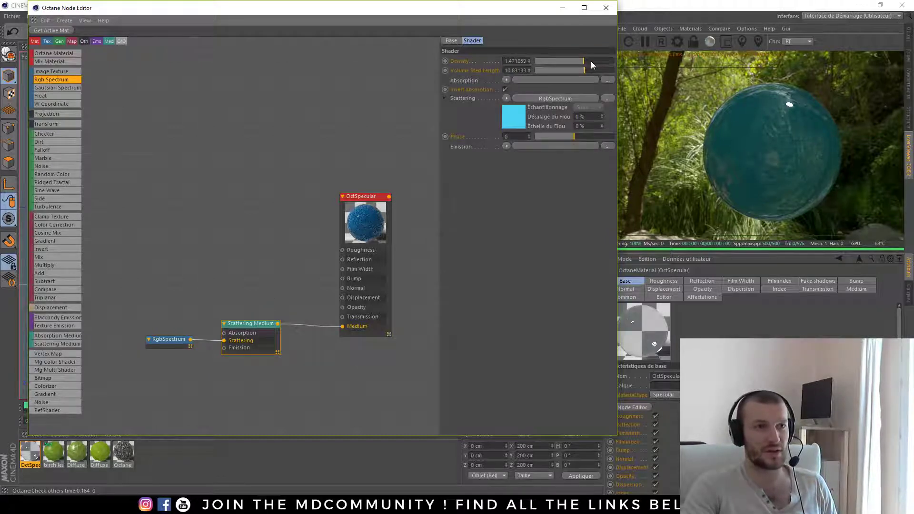
mouse_move(590, 61)
left_mouse_down()
mouse_move(598, 58)
mouse_move(585, 61)
left_mouse_up()
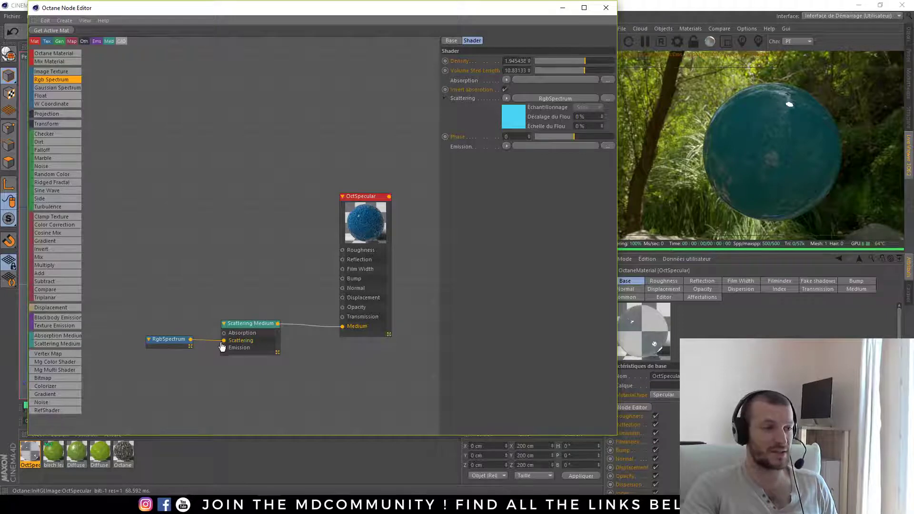
left_click_drag(223, 340, 173, 333)
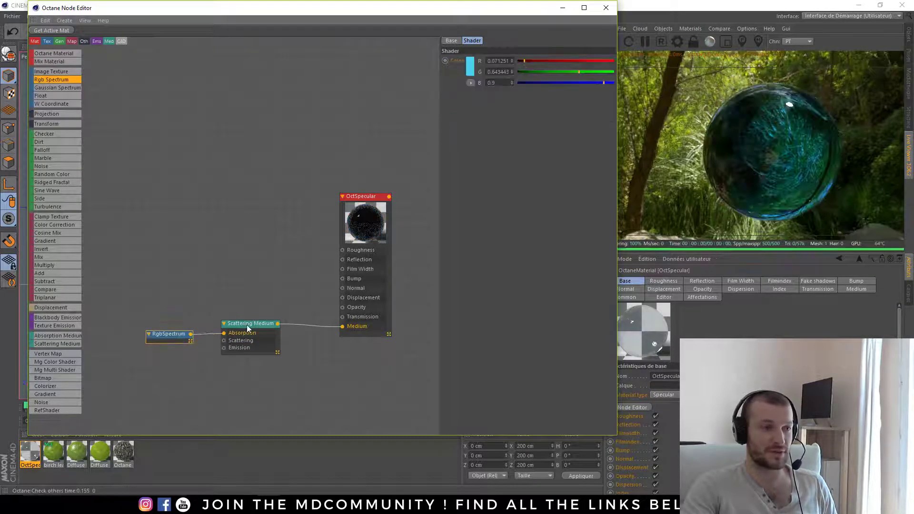
Step: Set the OctSpecular roughness to about 0.116 for a frosted look
left_click(374, 223)
left_click(498, 41)
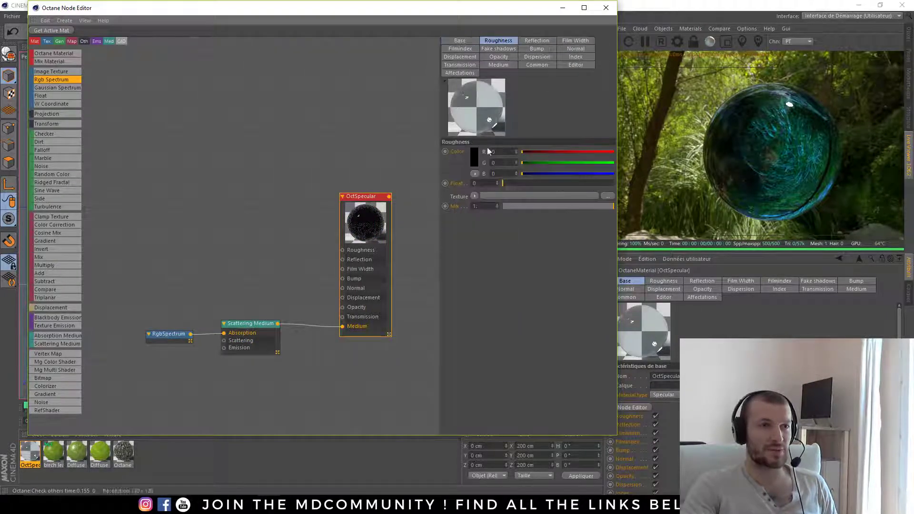
left_click(515, 183)
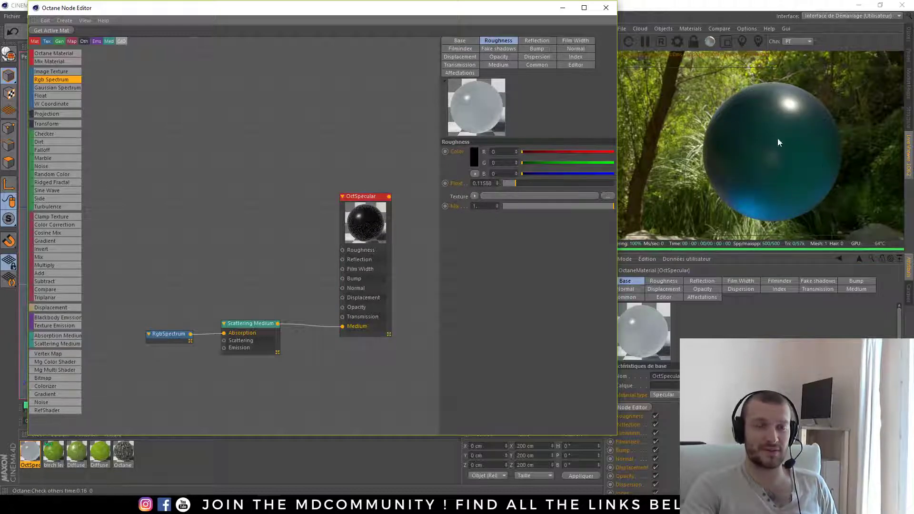
Step: Test the cyan RgbSpectrum on Scattering, then reconnect it to Absorption
mouse_move(224, 339)
left_mouse_down()
mouse_move(225, 348)
mouse_move(224, 340)
left_mouse_up()
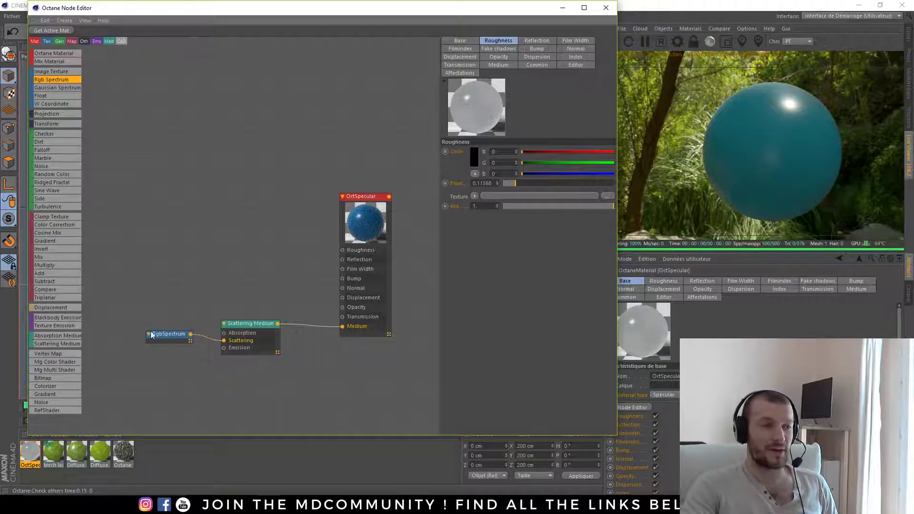
left_click(170, 345)
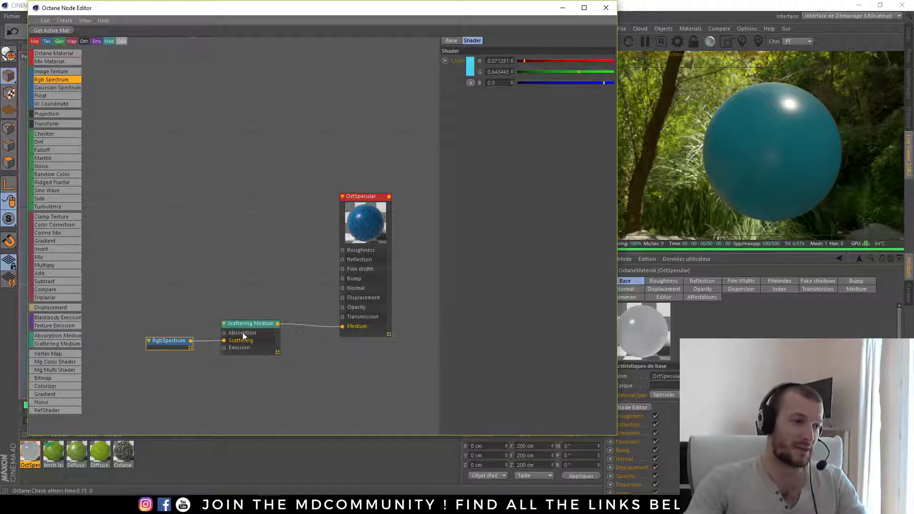
left_click_drag(241, 332, 168, 337)
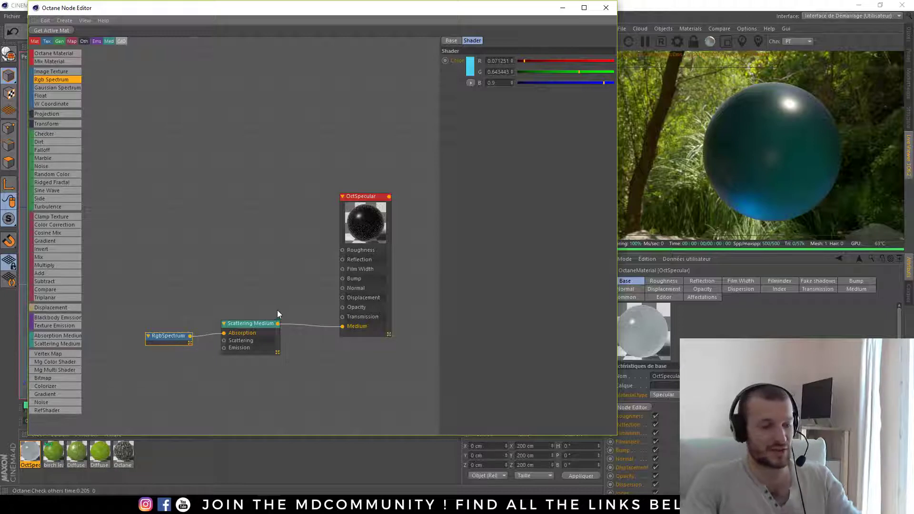
Step: Check the Facebook reference post, then return to the Octane node editor
key("alt+Tab")
key("alt+Tab")
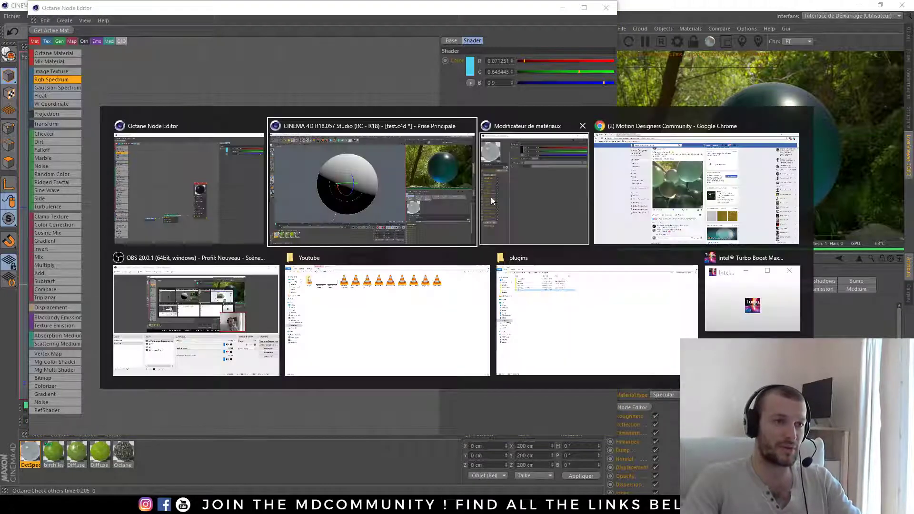
left_click(697, 167)
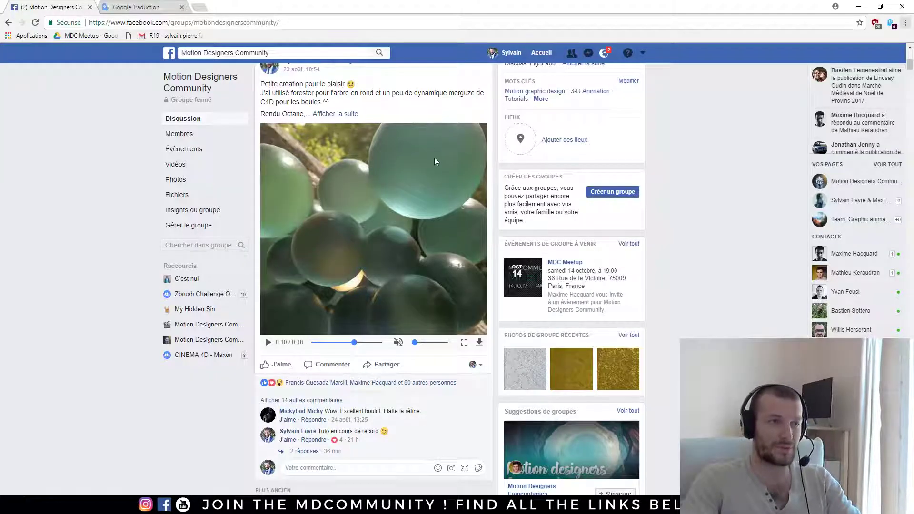
key("alt+Tab")
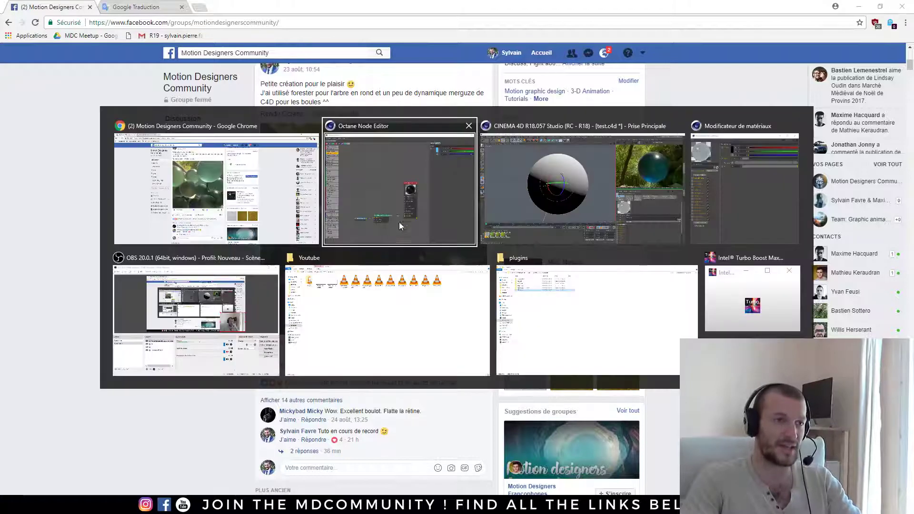
left_click(364, 198)
Step: Rearrange the RgbSpectrum and Scattering Medium nodes and delete the extra RgbSpectrum node
left_click_drag(170, 337, 167, 329)
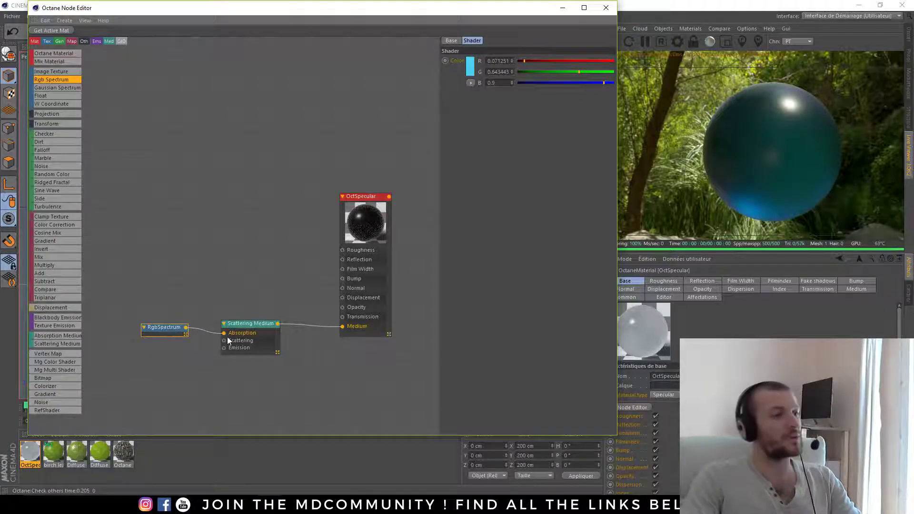
left_click_drag(255, 324, 226, 337)
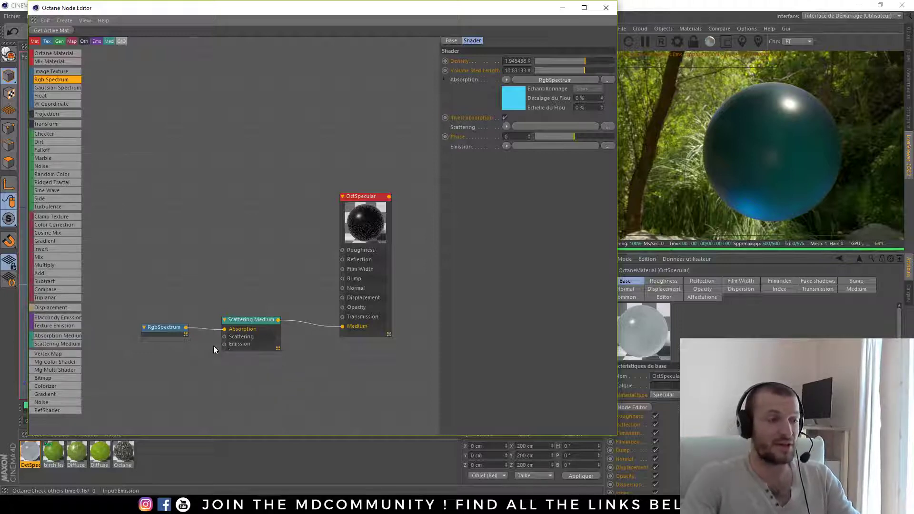
left_click(189, 366)
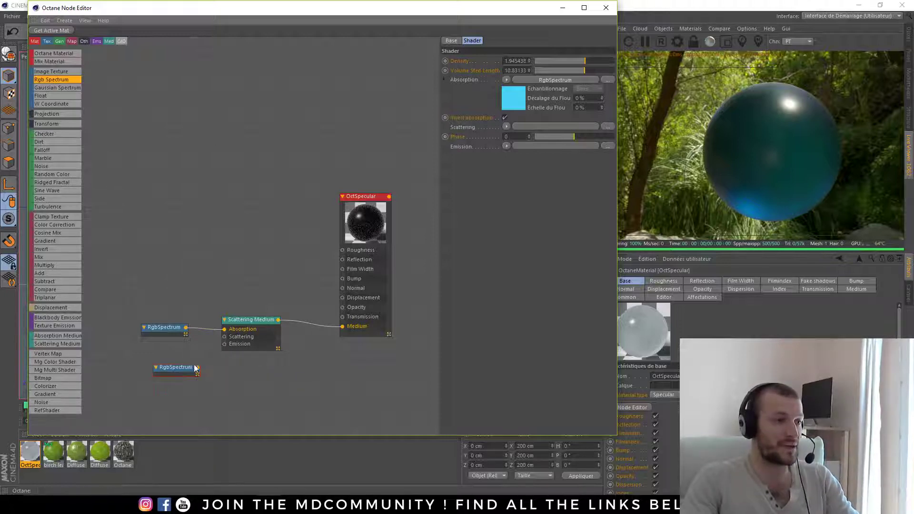
left_click(178, 373)
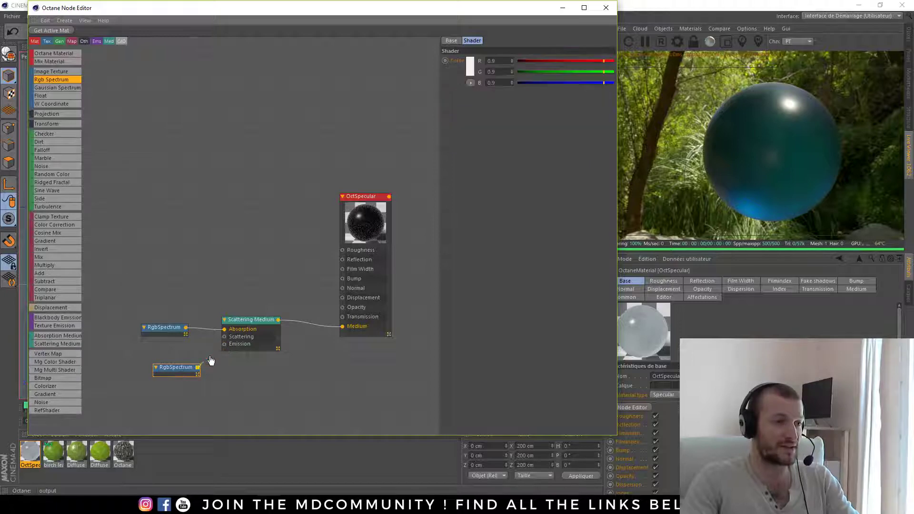
key("Delete")
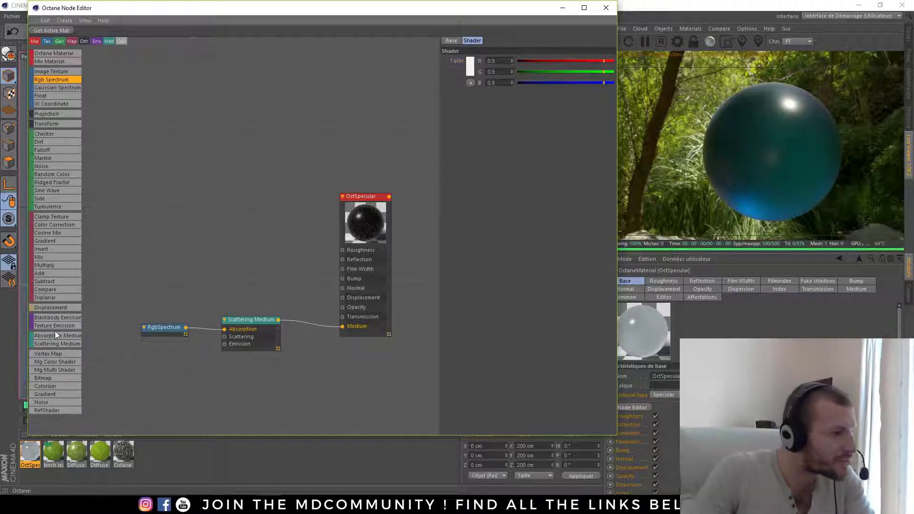
Step: Test a Blackbody Emission on the Scattering Medium's Emission at power ~1.15, then delete it
left_click_drag(52, 318, 224, 344)
left_click_drag(159, 355, 181, 352)
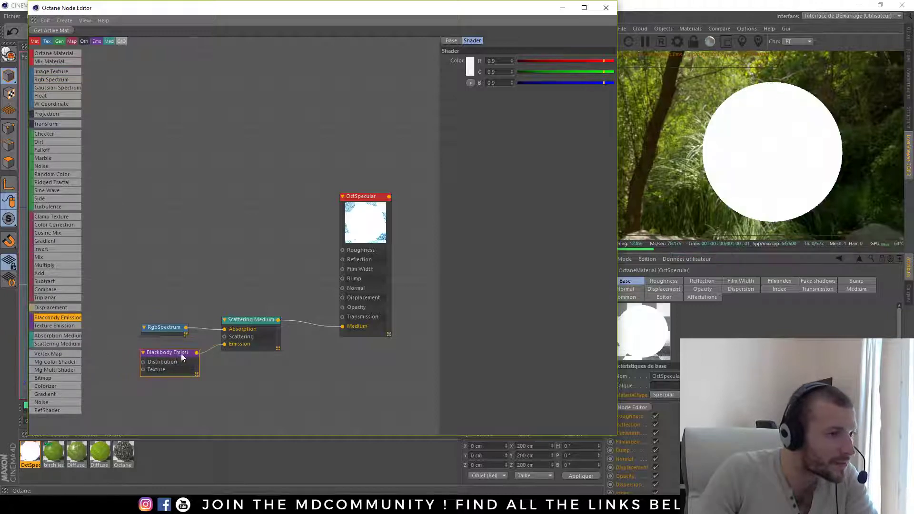
mouse_move(567, 85)
left_mouse_down()
mouse_move(558, 85)
mouse_move(573, 88)
left_mouse_up()
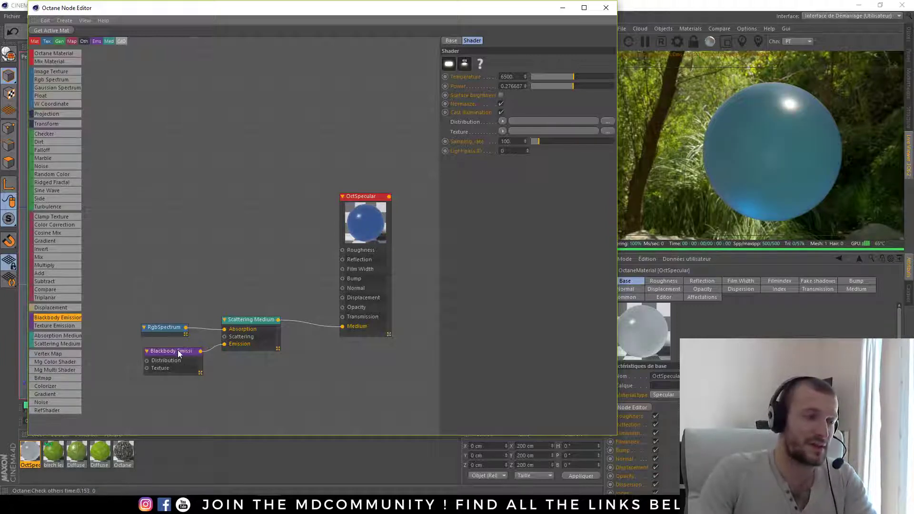
key("Delete")
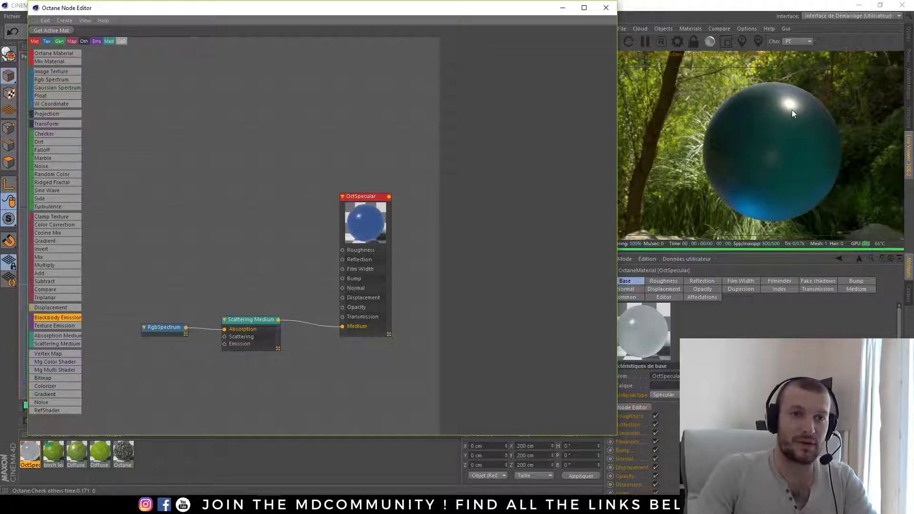
Step: Give OctSpecular a roughness of about 0.13 and an index of about 1.17, then switch to Chrome
left_click(364, 215)
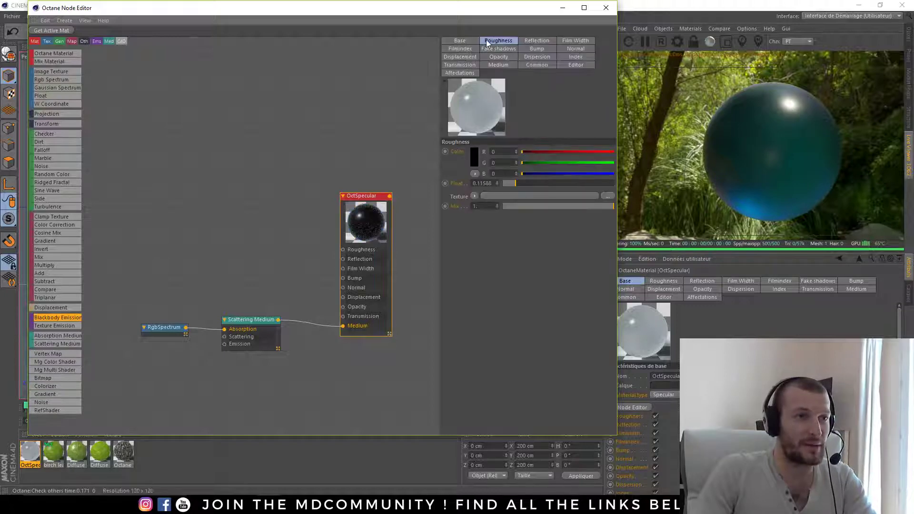
mouse_move(516, 183)
left_mouse_down()
mouse_move(561, 184)
mouse_move(518, 184)
left_mouse_up()
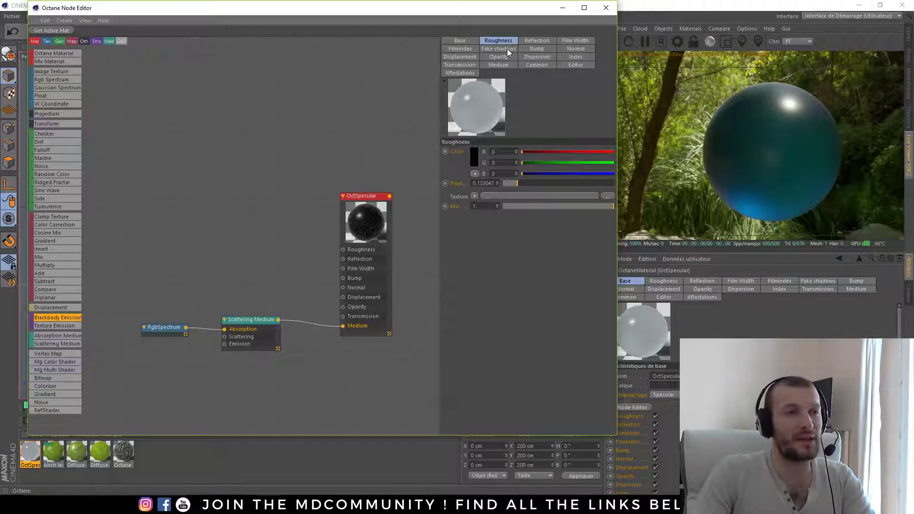
left_click(576, 57)
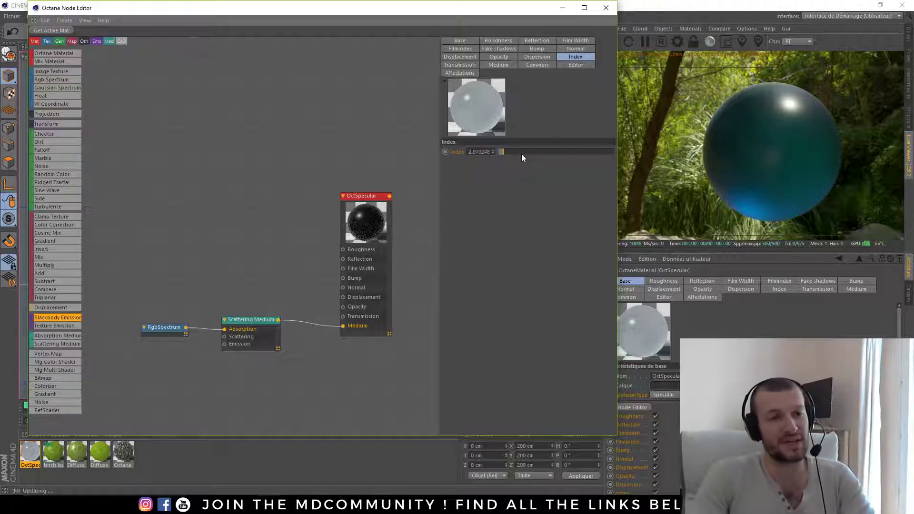
left_click_drag(521, 152, 499, 153)
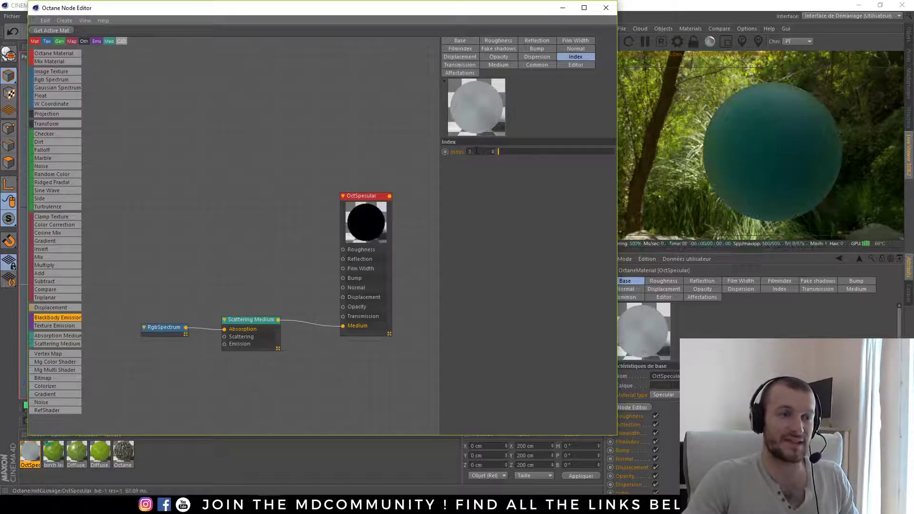
left_click_drag(511, 156, 500, 153)
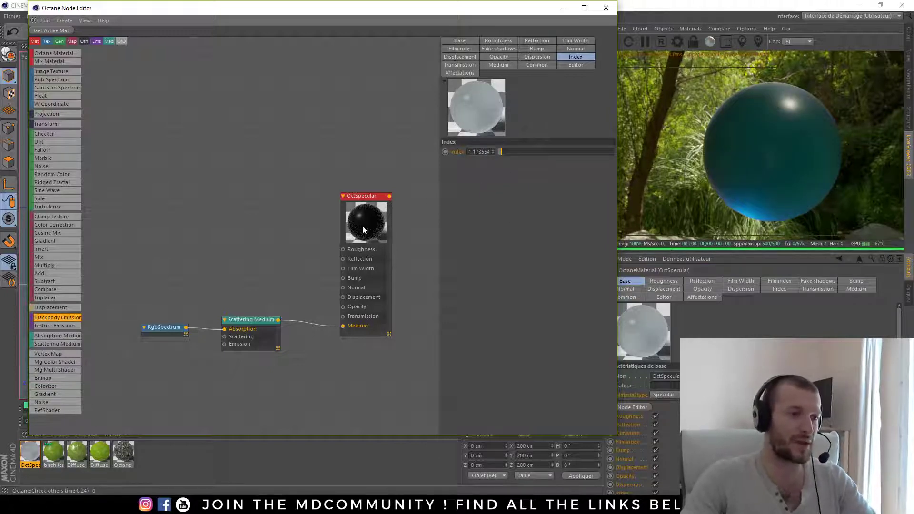
key("alt+Tab")
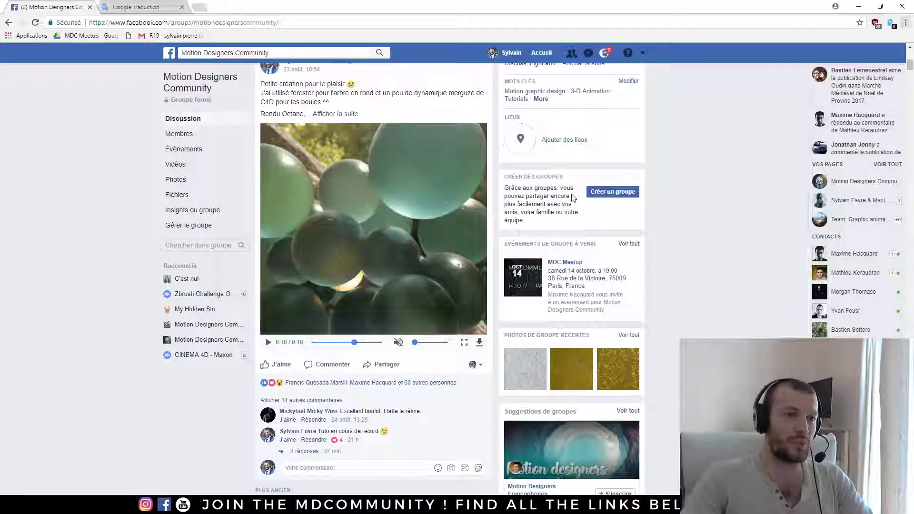
Step: Play the Facebook reference video of glass spheres in a tree full screen
left_click(464, 343)
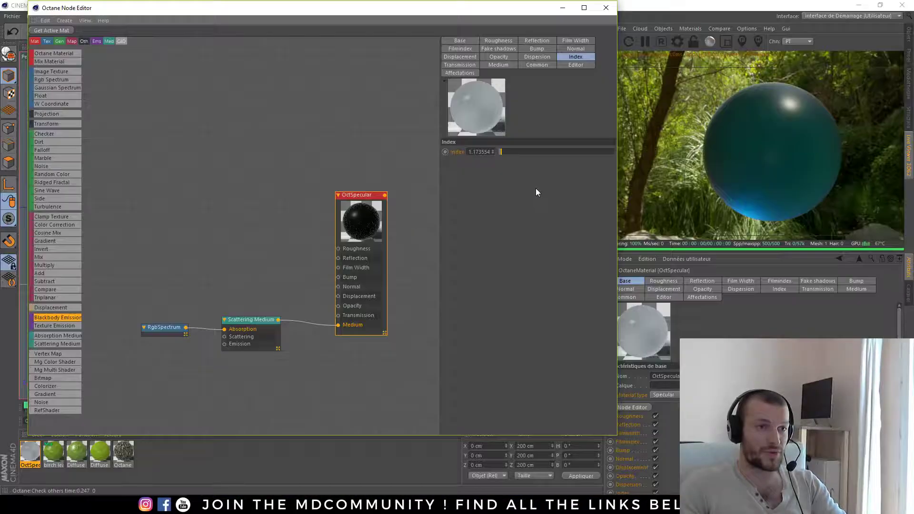
Step: Add an Octane area light with a 6500 K blackbody tag, lower its power, and close the material editor
left_click(649, 29)
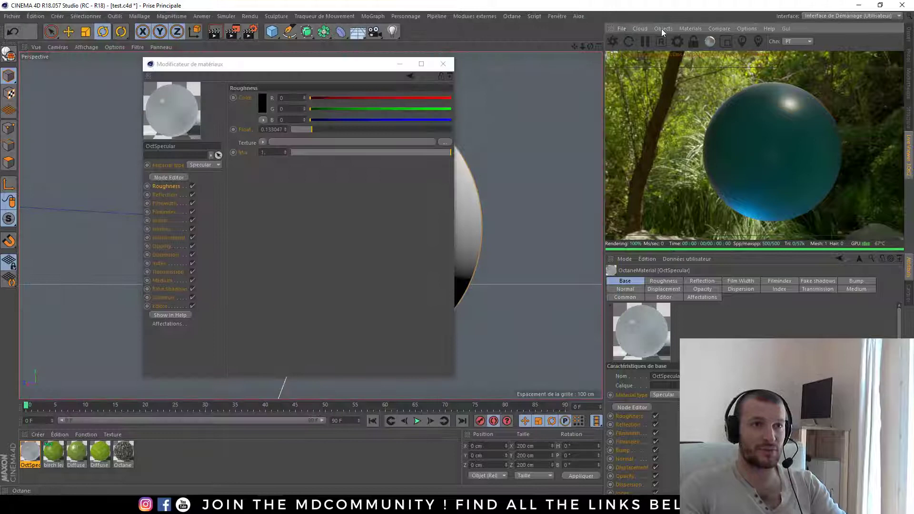
left_click(690, 29)
mouse_move(664, 29)
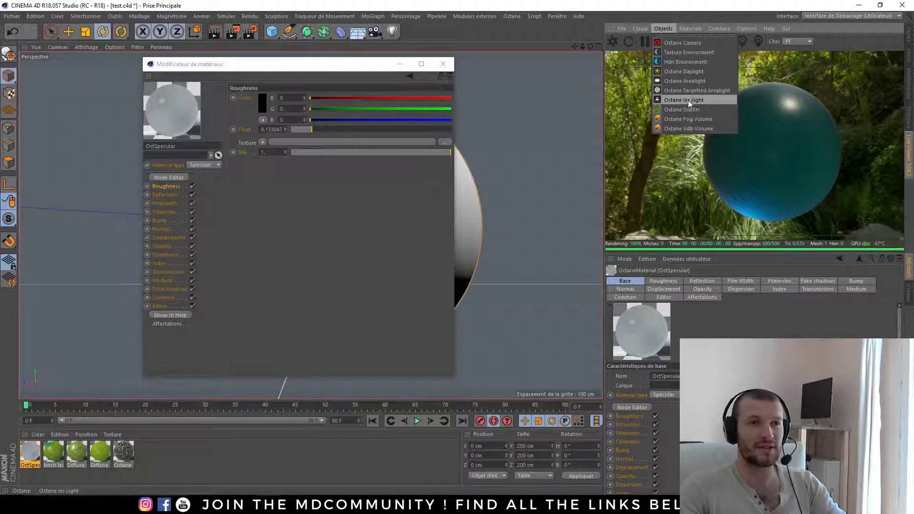
left_click(688, 84)
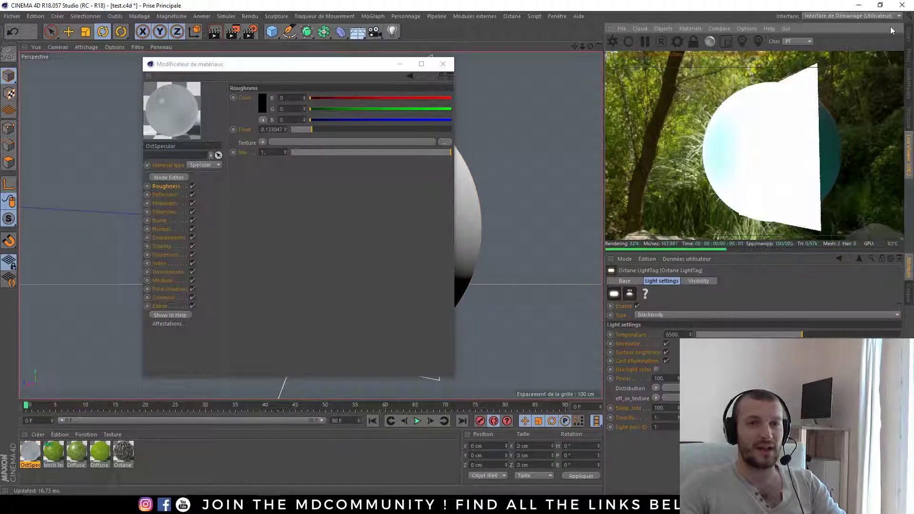
left_click(907, 35)
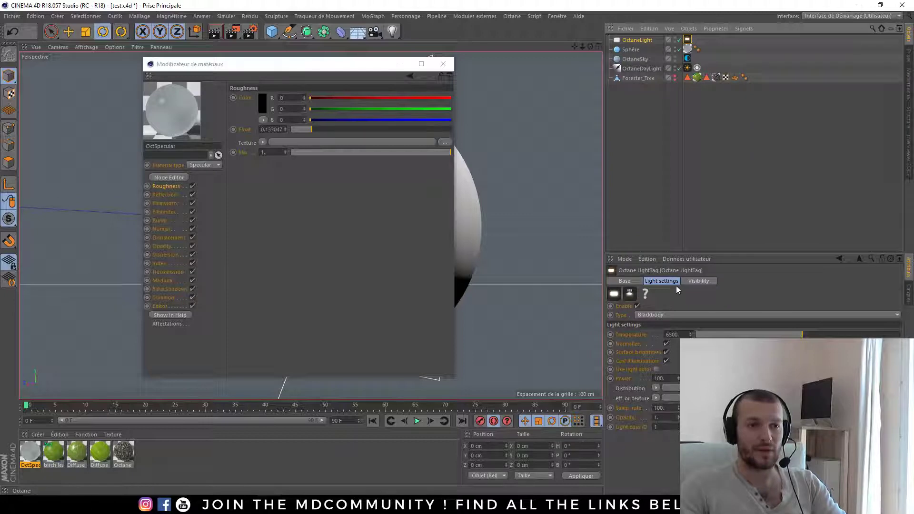
left_click(753, 378)
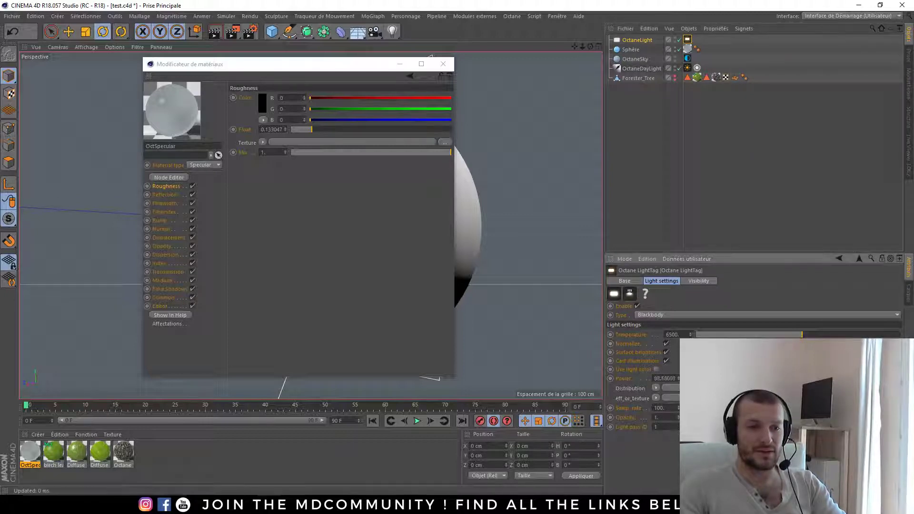
left_click(637, 40)
left_click(759, 282)
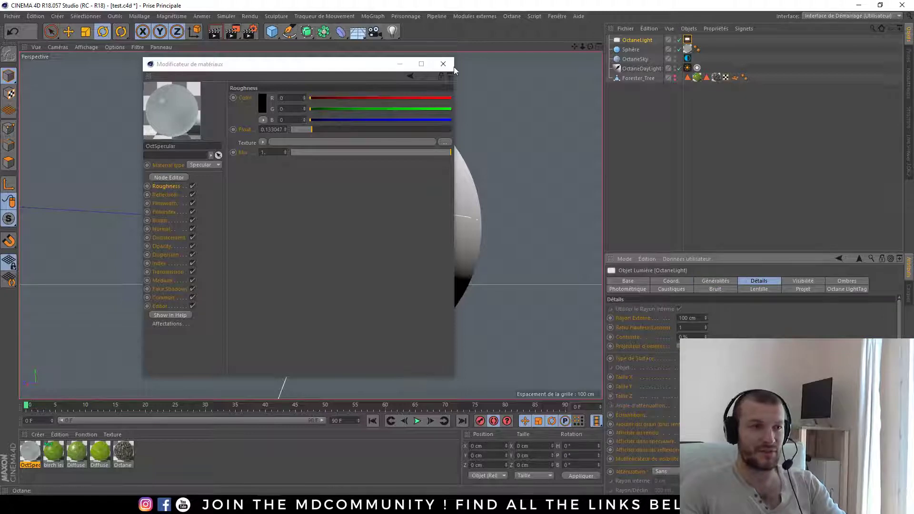
left_click(450, 67)
Step: Scale the OctaneLight down so it sits inside the glass sphere
key("t")
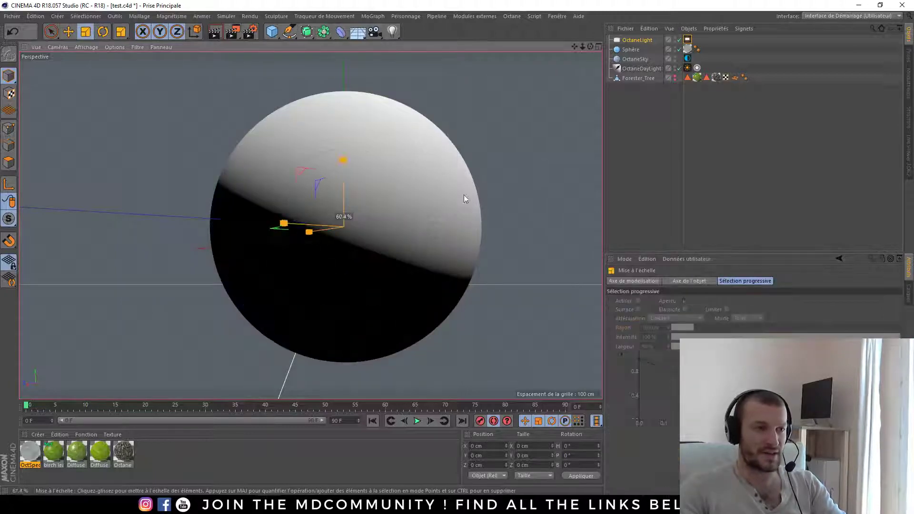
left_click(908, 157)
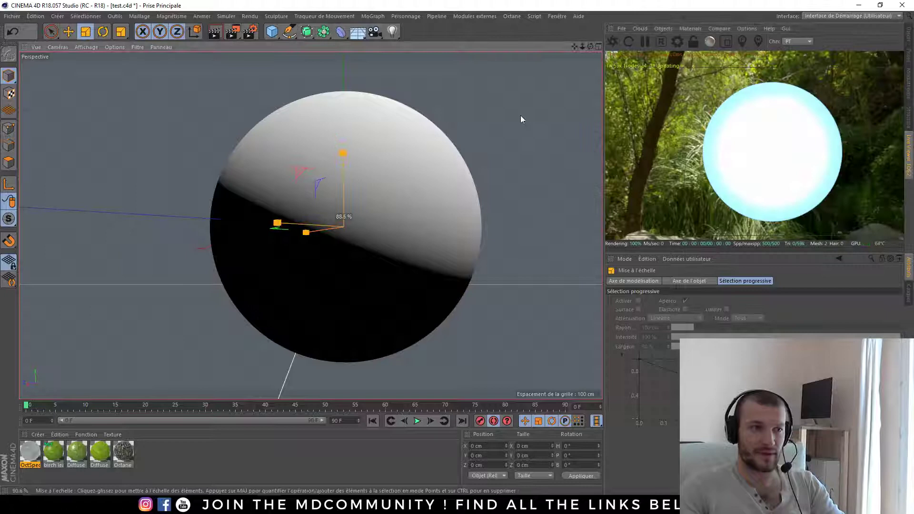
left_click_drag(521, 115, 394, 213)
left_click_drag(539, 119, 441, 191)
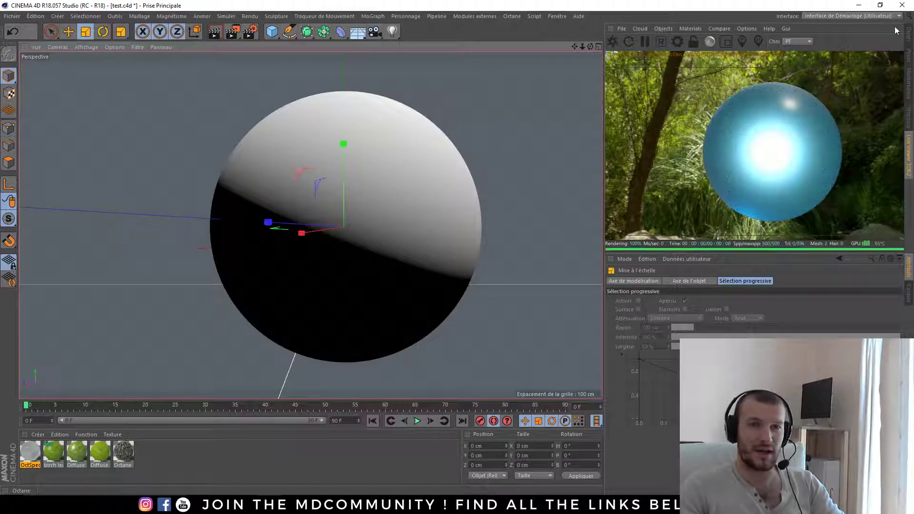
Step: Set the light tag's blackbody temperature to about 1870 K for a yellow glow
left_click(910, 37)
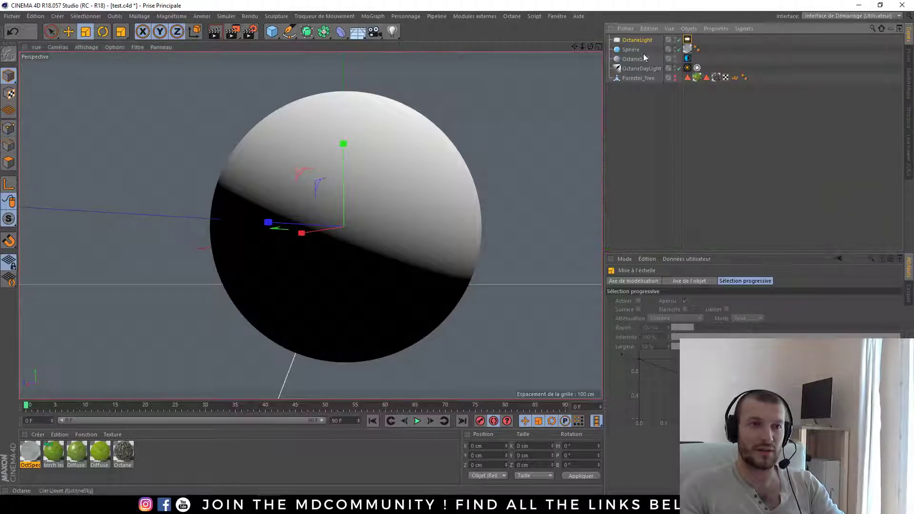
left_click(687, 39)
left_click(908, 152)
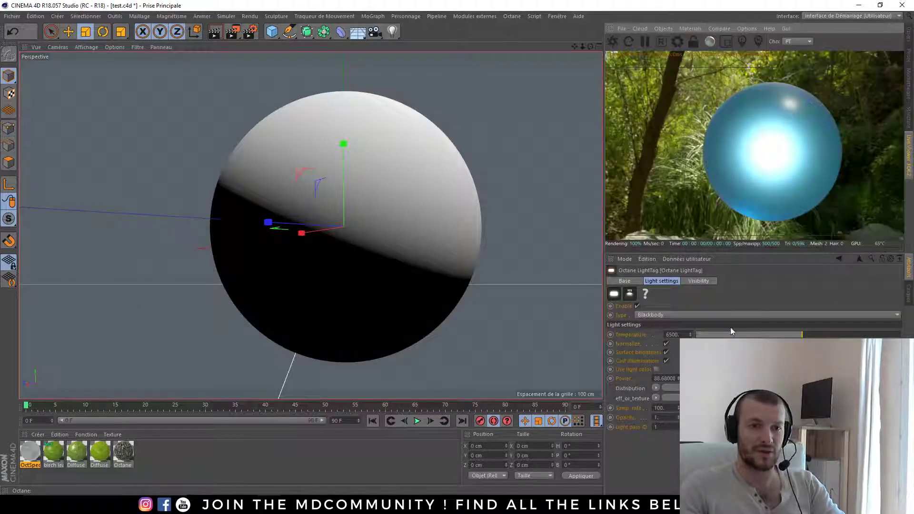
left_click_drag(731, 330, 696, 335)
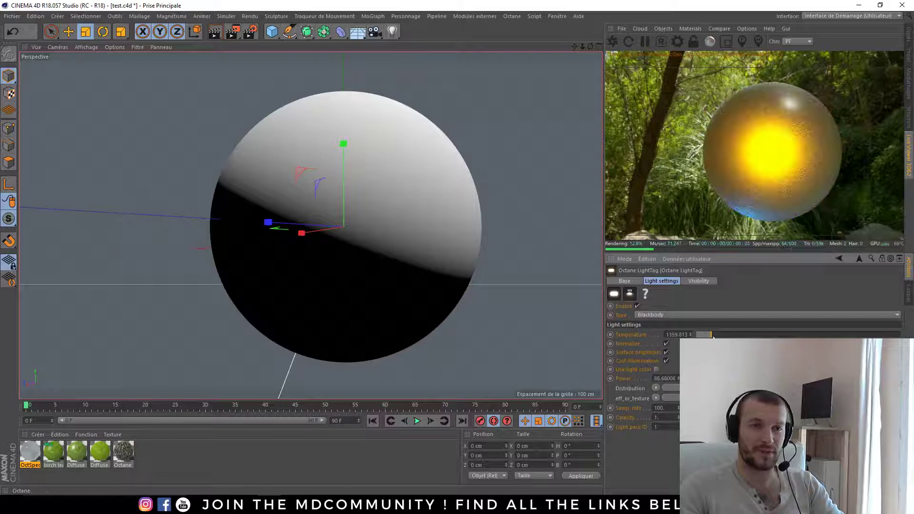
left_click_drag(712, 336, 721, 335)
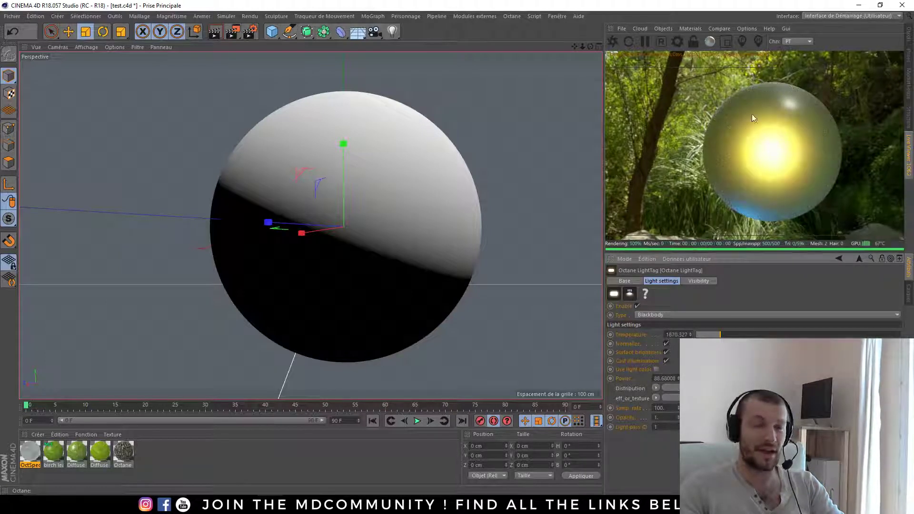
left_click(908, 36)
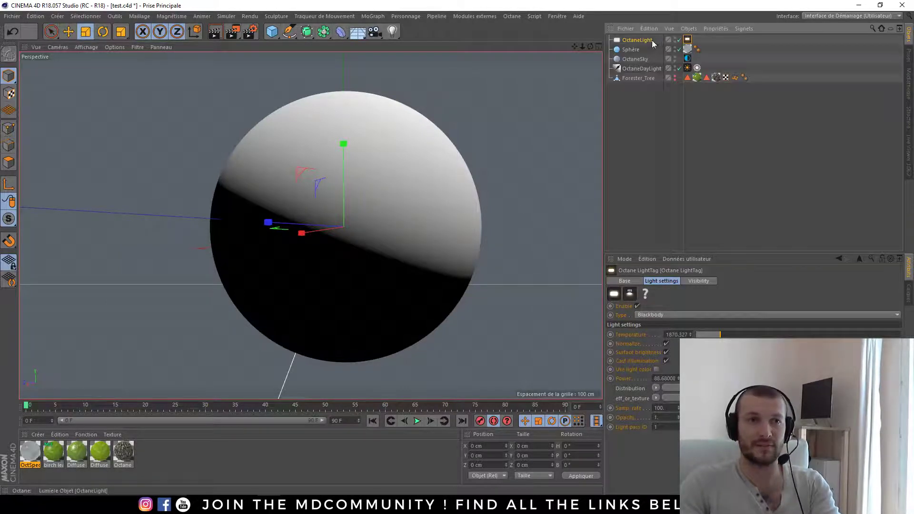
Step: Rewatch the Facebook glass-sphere reference video full screen in Chrome, then return to Cinema 4D
left_click(907, 151)
key("alt+Tab")
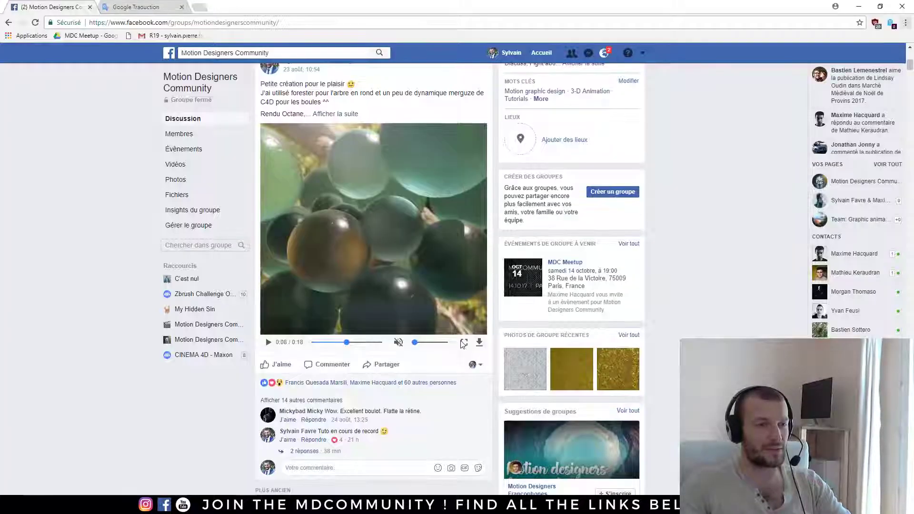
left_click(463, 343)
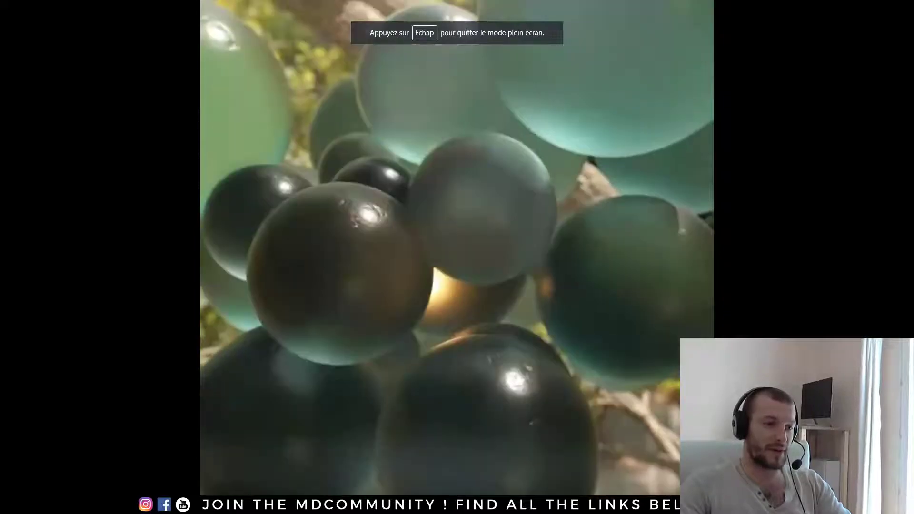
key("alt+Tab")
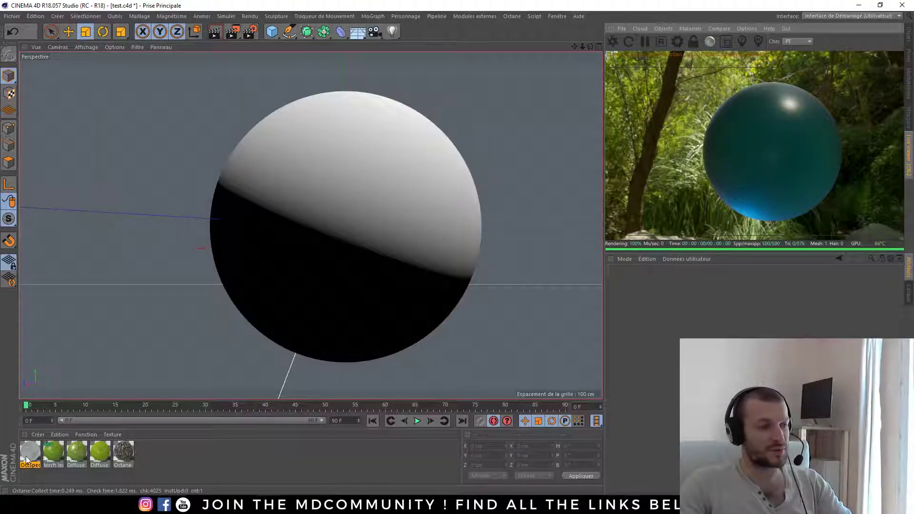
Step: Open the OctSpec node graph, feed a Noise node into Bump, and show its Shader parameters
double_click(29, 452)
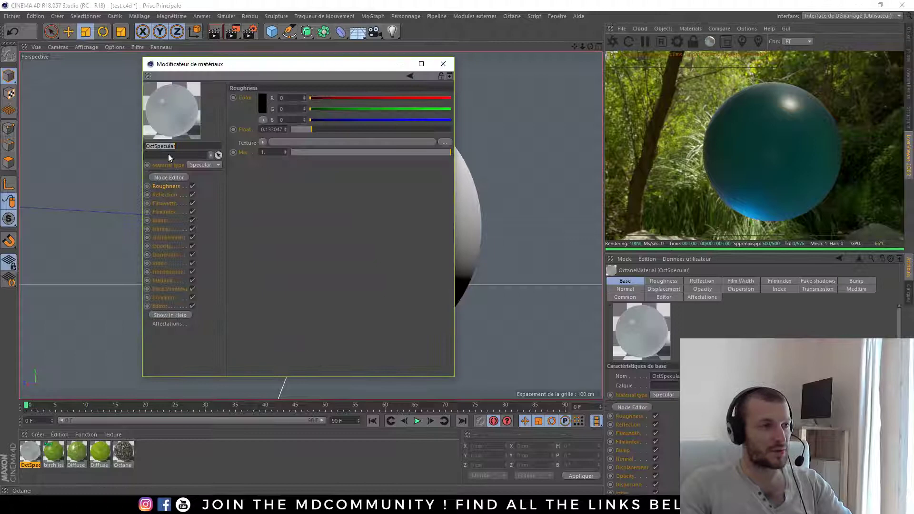
left_click(162, 178)
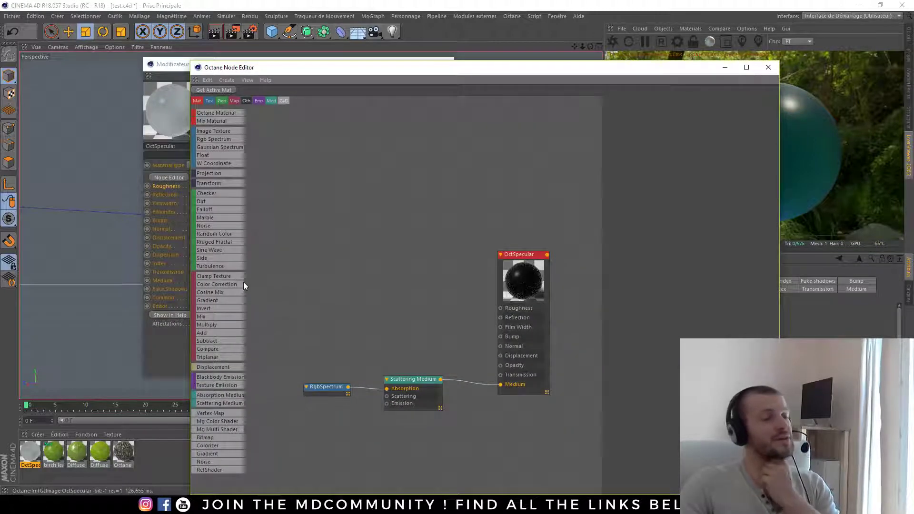
middle_click_drag(472, 245, 480, 209)
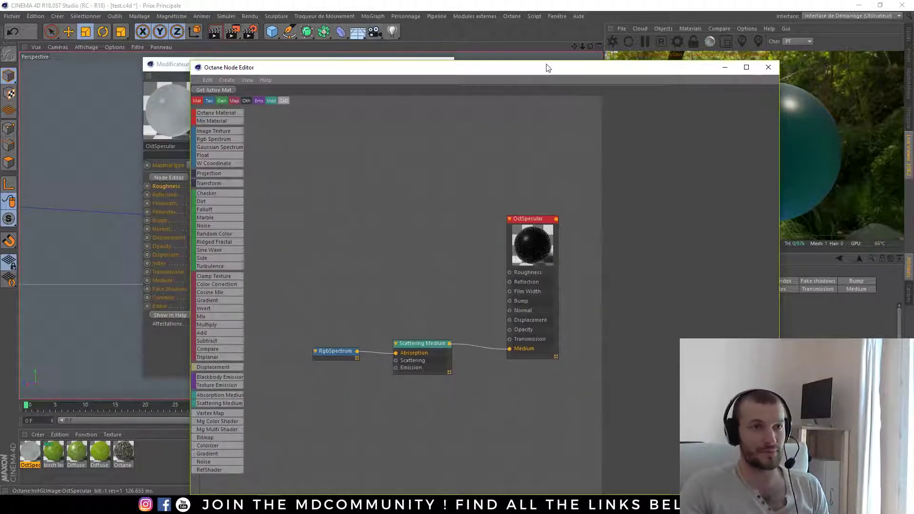
left_click_drag(546, 68, 404, 37)
left_click_drag(490, 44, 477, 42)
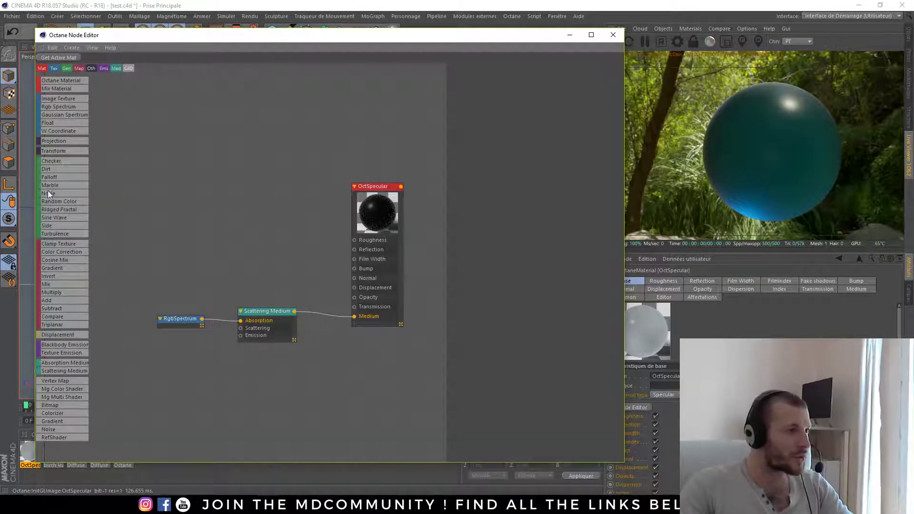
left_click_drag(48, 192, 354, 268)
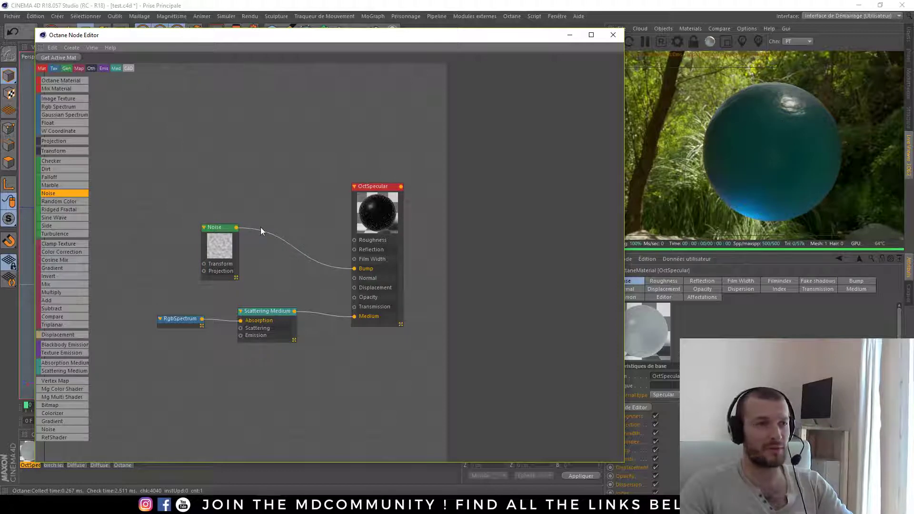
left_click(233, 243)
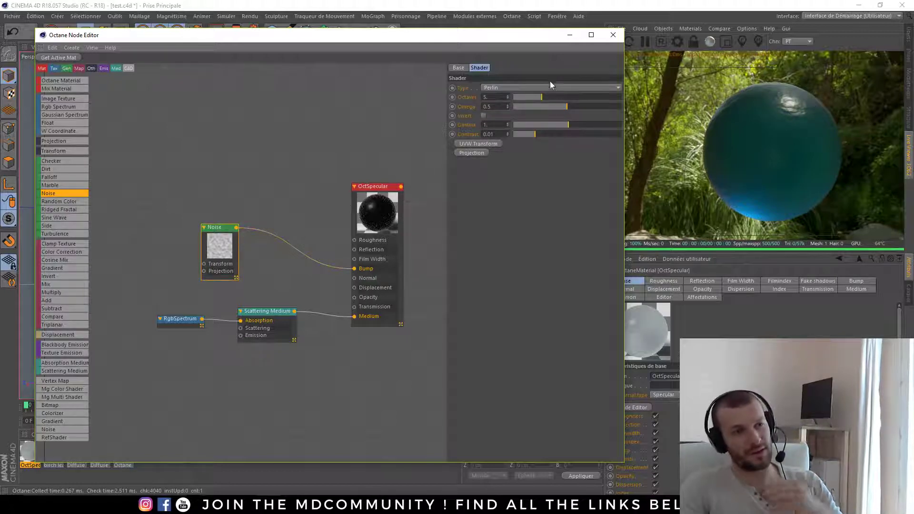
Step: Set the bump noise to 8 octaves, Omega about 0.67 and Contrast about 116
left_click(559, 97)
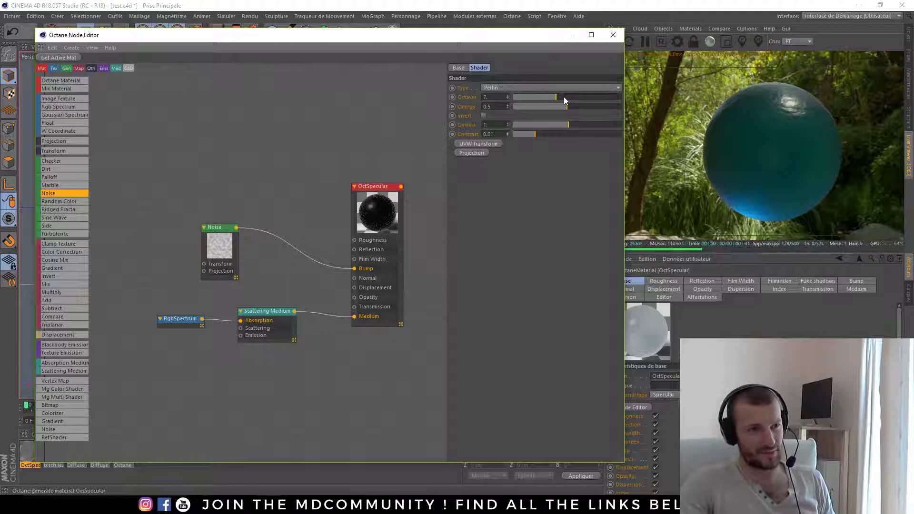
left_click(563, 97)
left_click(579, 107)
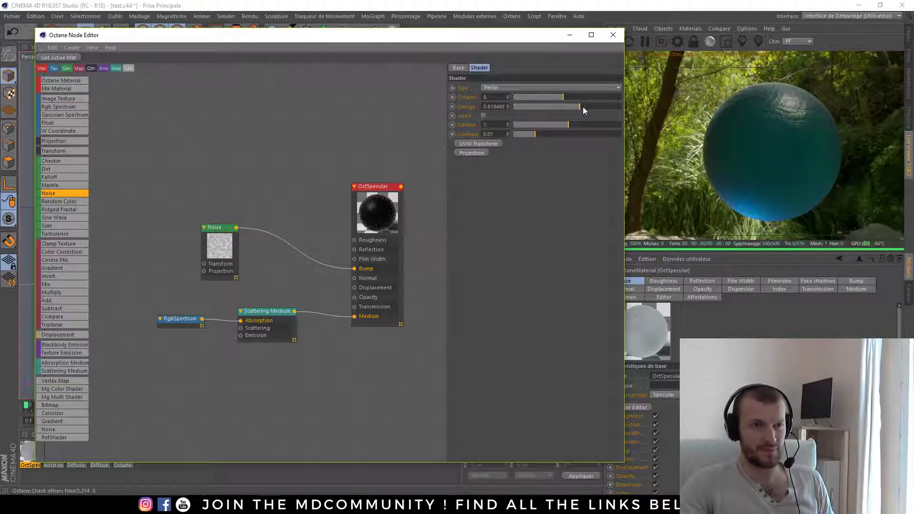
left_click(584, 107)
left_click(603, 134)
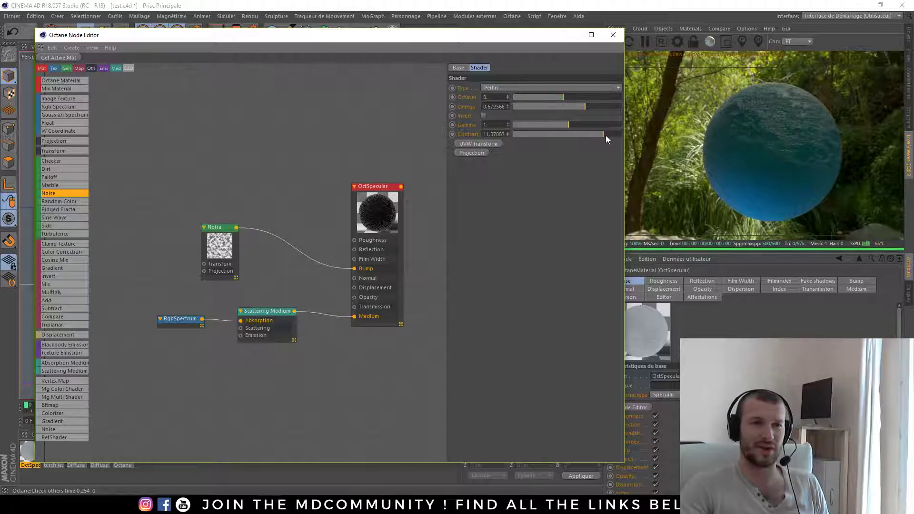
left_click_drag(606, 135, 617, 135)
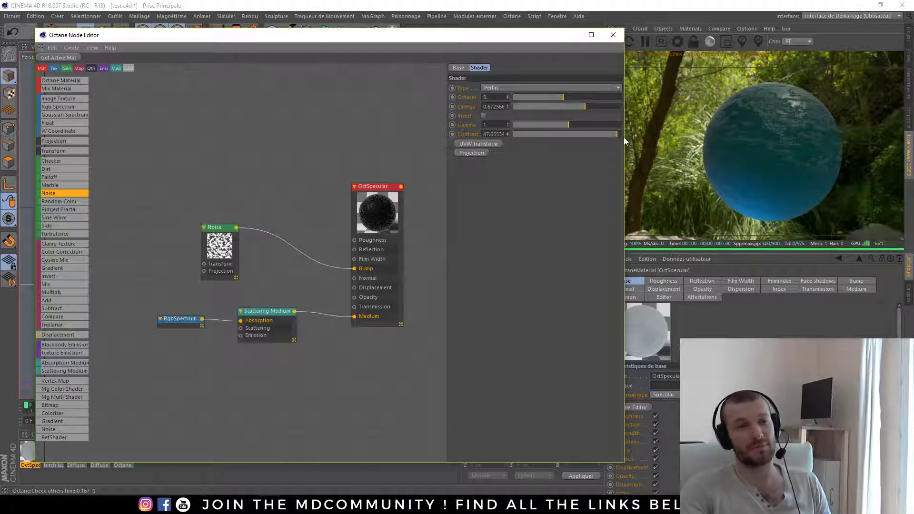
left_click_drag(625, 140, 626, 136)
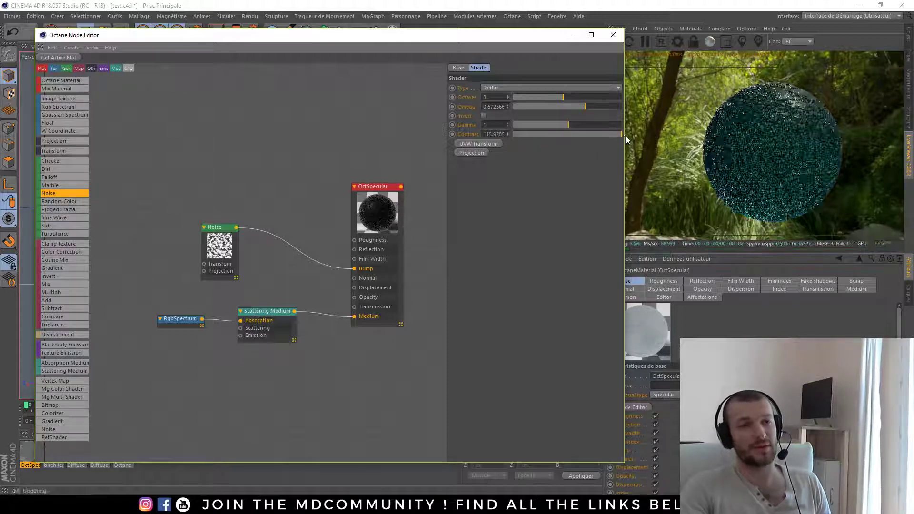
Step: Switch the bump noise type from Perlin to Turbulence and drop its contrast to about 50
left_click(543, 88)
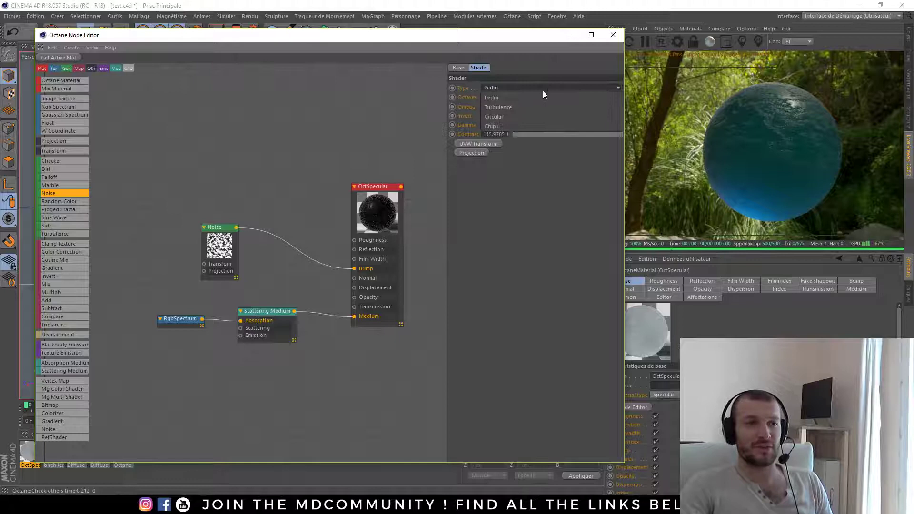
left_click(526, 97)
scroll(498, 87, "down", 1)
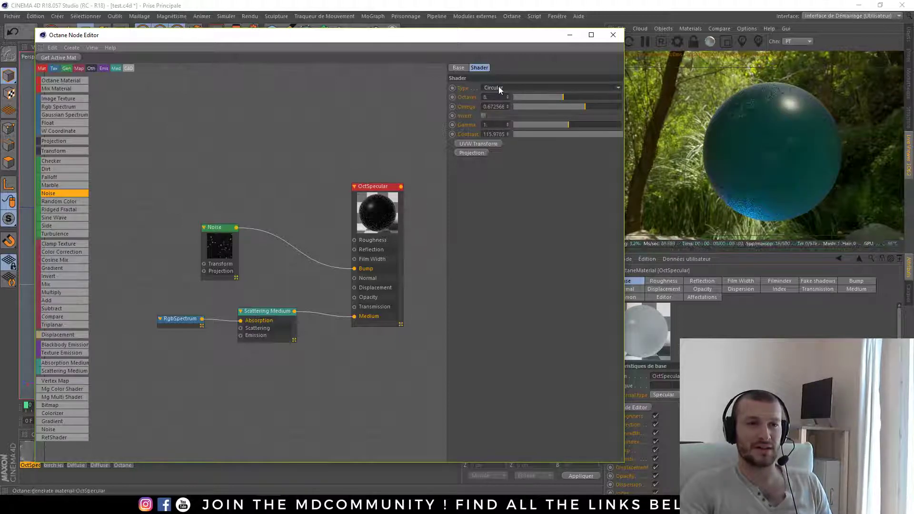
scroll(498, 87, "down", 2)
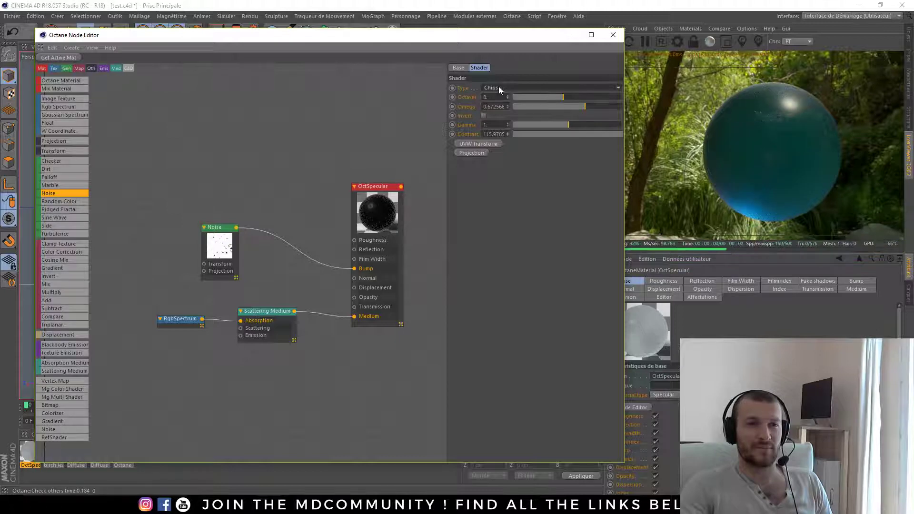
left_click(498, 87)
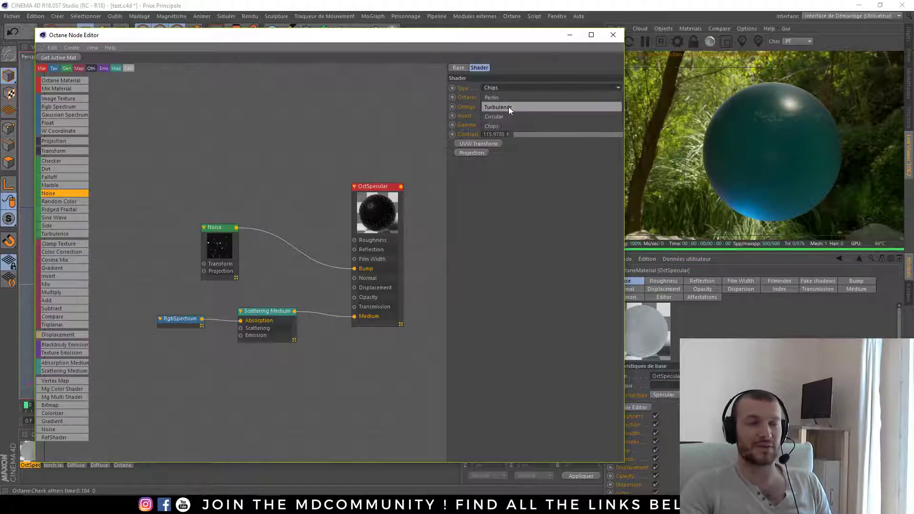
left_click(507, 106)
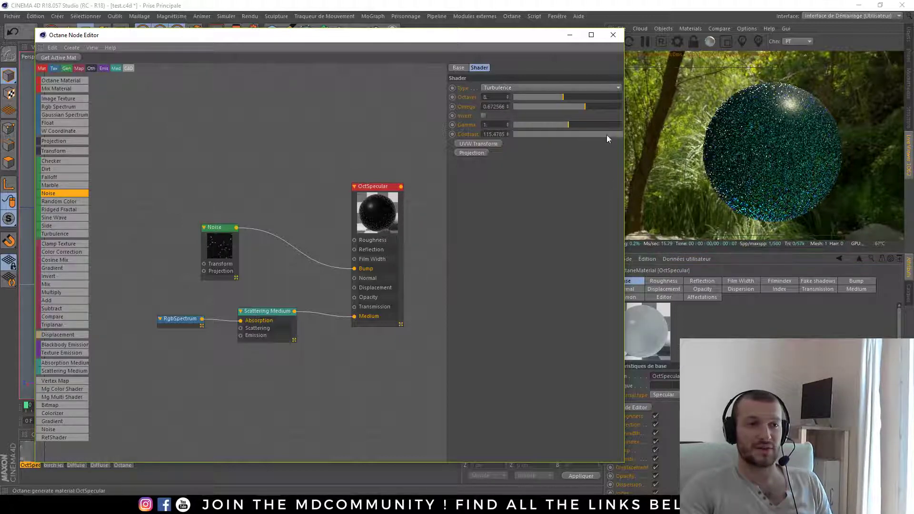
mouse_move(606, 136)
left_mouse_down()
mouse_move(624, 136)
mouse_move(613, 137)
left_mouse_up()
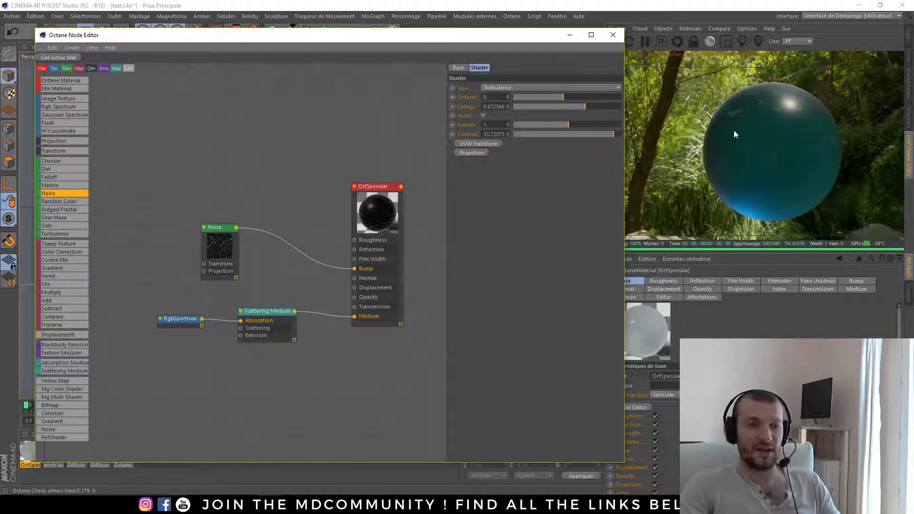
Step: Tune the Turbulence noise to 9 octaves, Omega ~0.74, Contrast ~29 and Gamma ~0.13
scroll(734, 131, "up", 5)
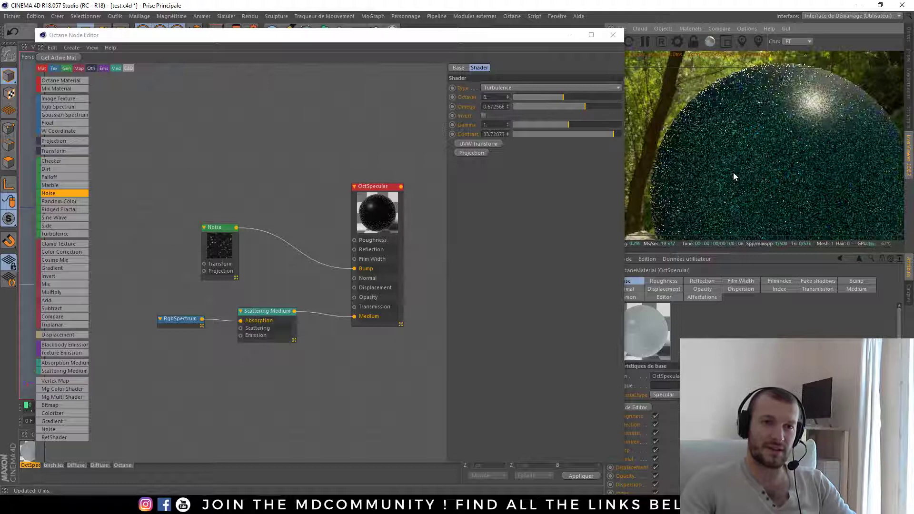
scroll(734, 178, "up", 2)
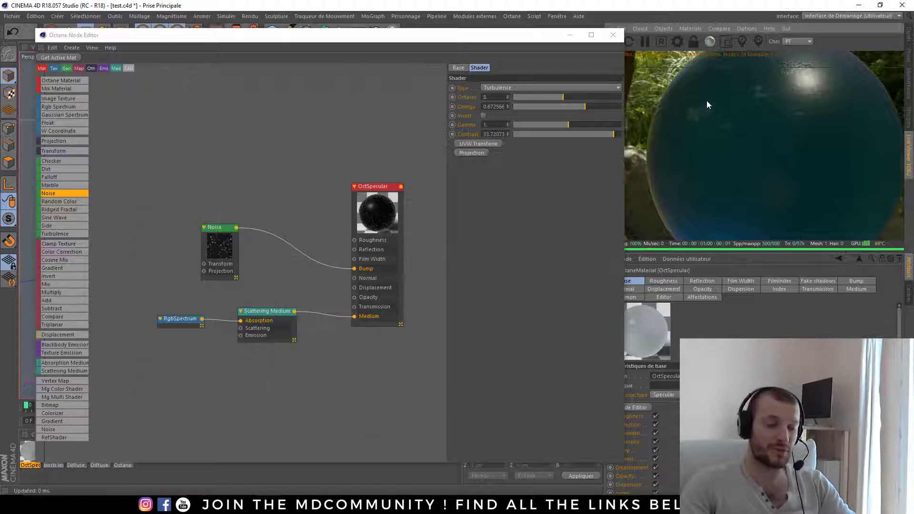
left_click(595, 106)
left_click_drag(593, 106, 617, 107)
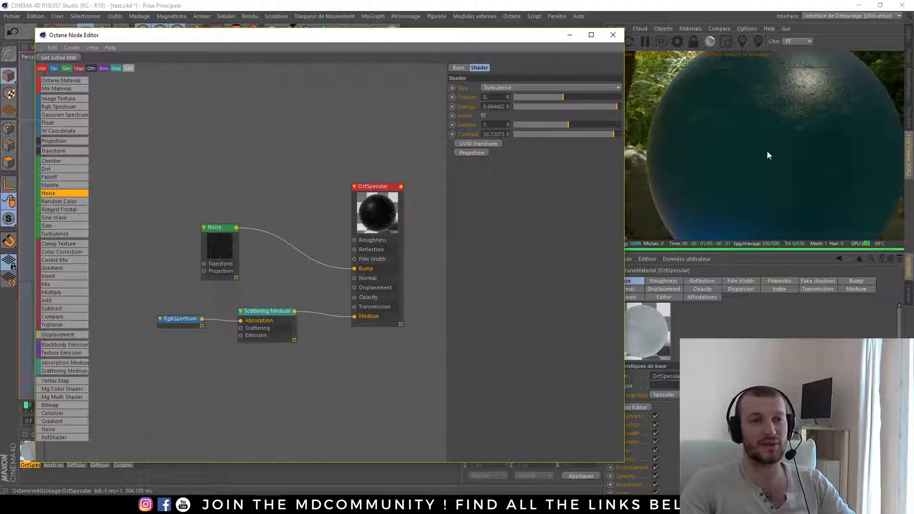
left_click_drag(617, 107, 593, 106)
left_click(569, 99)
left_click(612, 134)
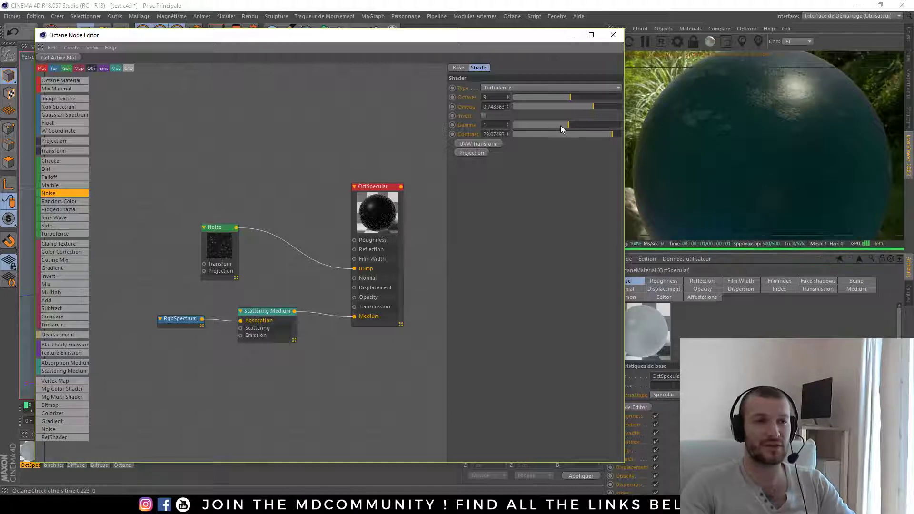
left_click_drag(561, 124, 544, 125)
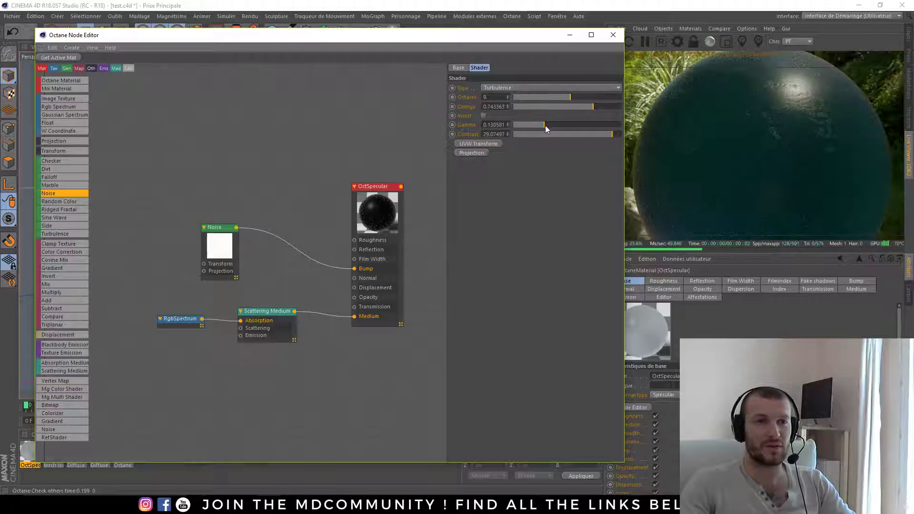
left_click_drag(777, 135, 743, 163)
key("alt+Tab")
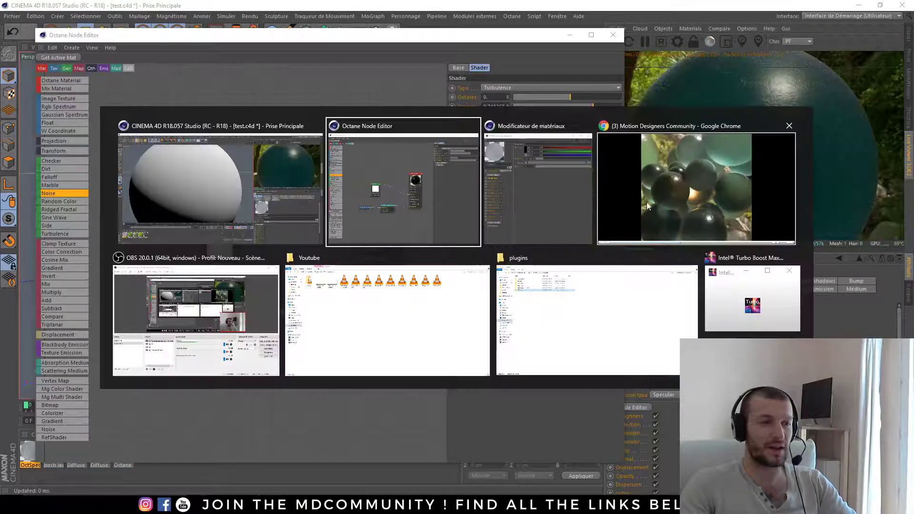
left_click(372, 203)
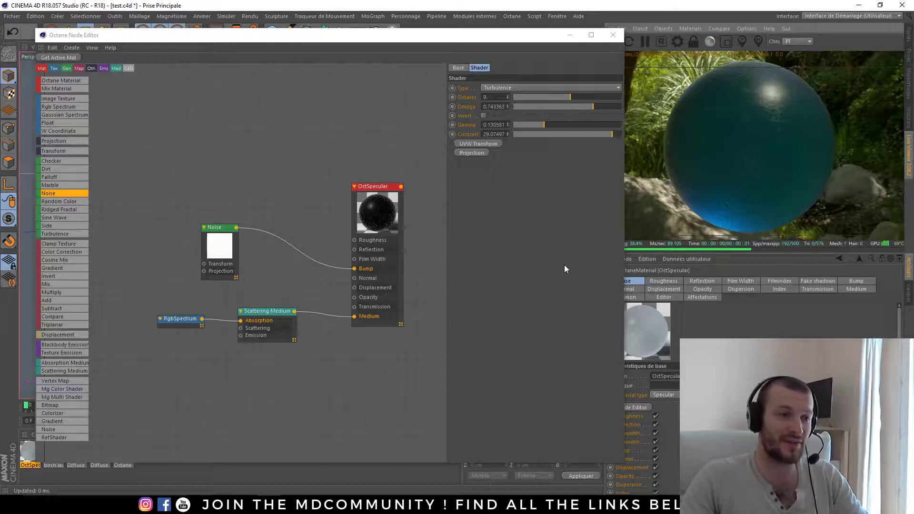
key("alt+Tab")
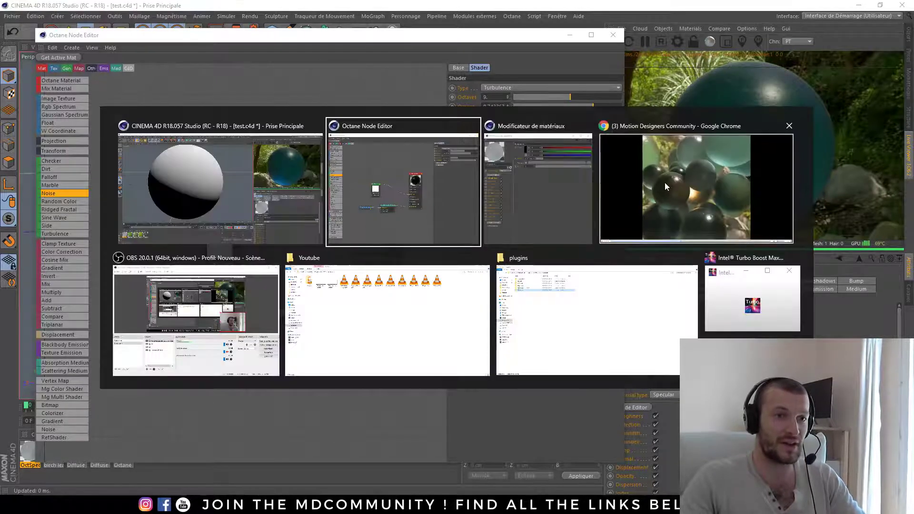
left_click(664, 181)
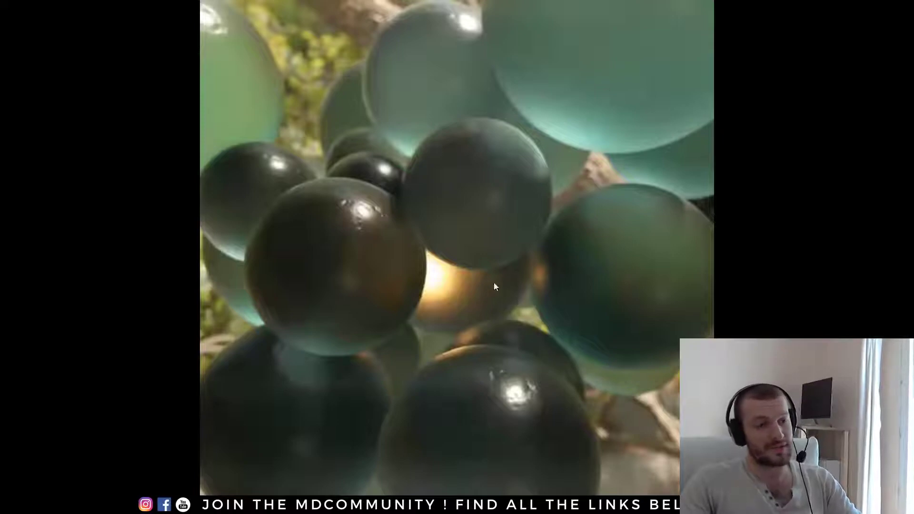
key("alt+Tab")
left_click(493, 203)
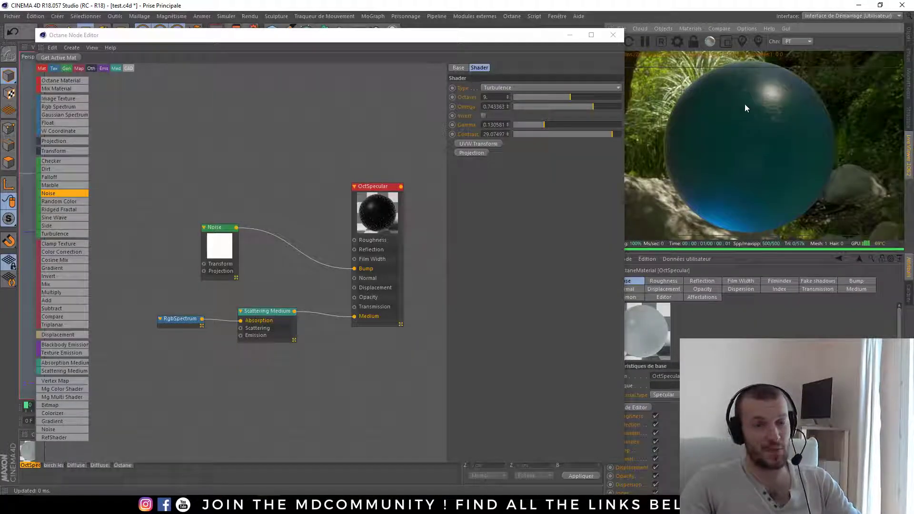
Step: Enable the Forester_Tree object in the Objects manager and return to the Live Viewer
left_click(908, 33)
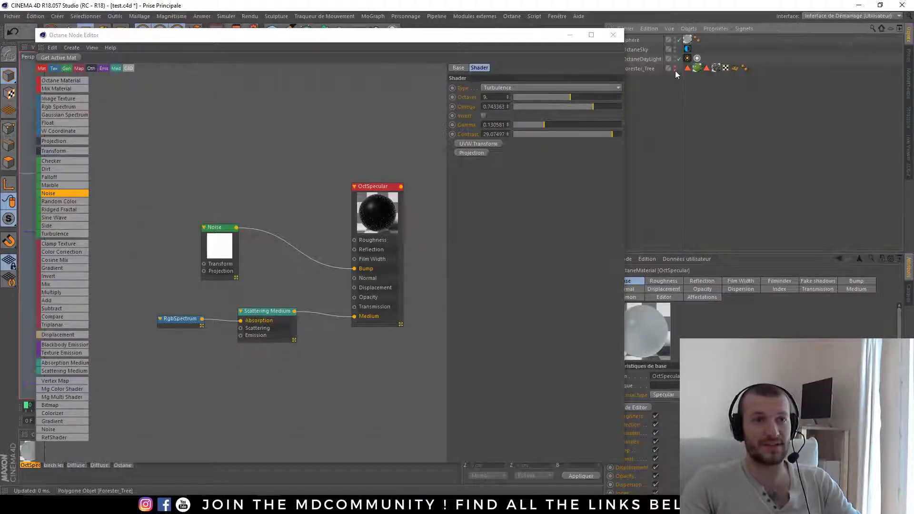
left_click(908, 149)
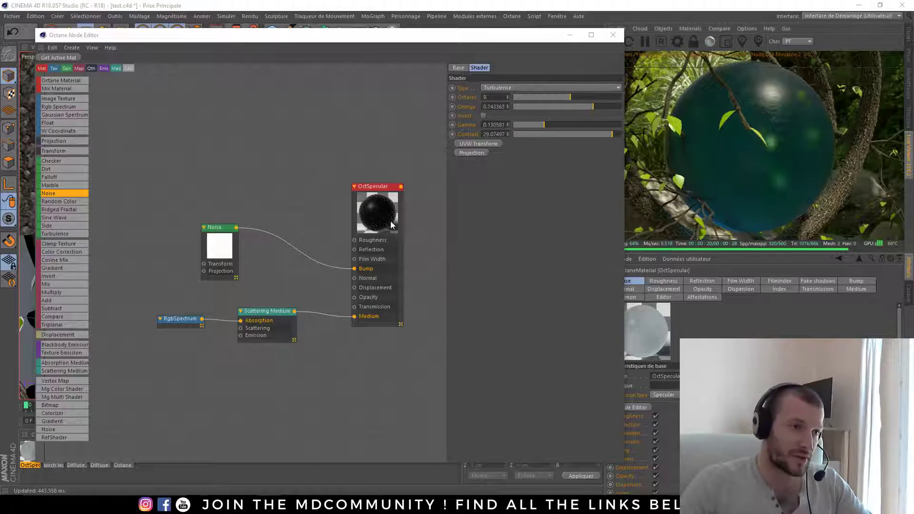
Step: Enter the French phrase 'flire évoluer' in Google Translate to get its English meaning
key("alt+Tab")
key("alt+Tab")
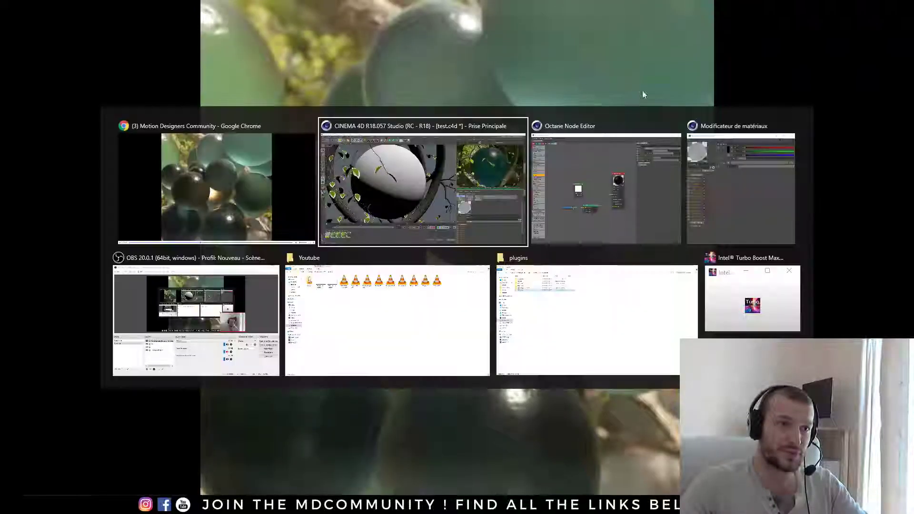
key("alt+Tab")
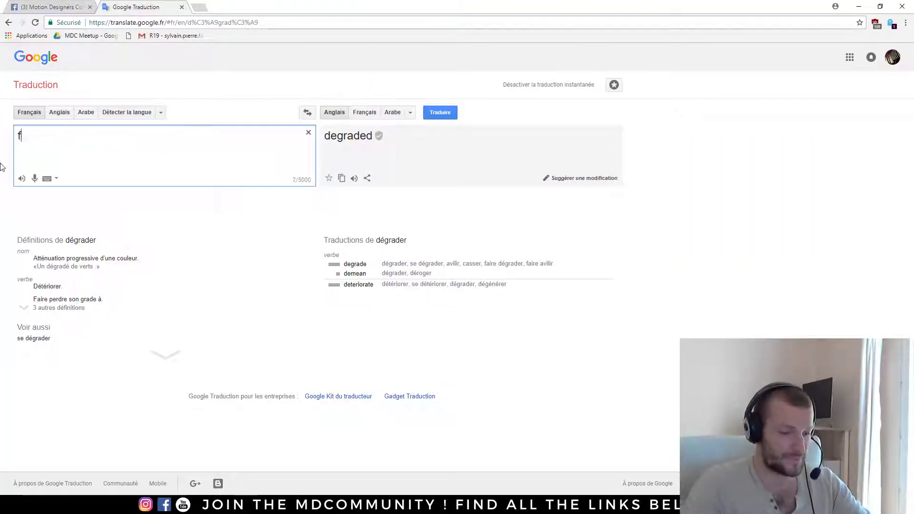
type("ire évoluer")
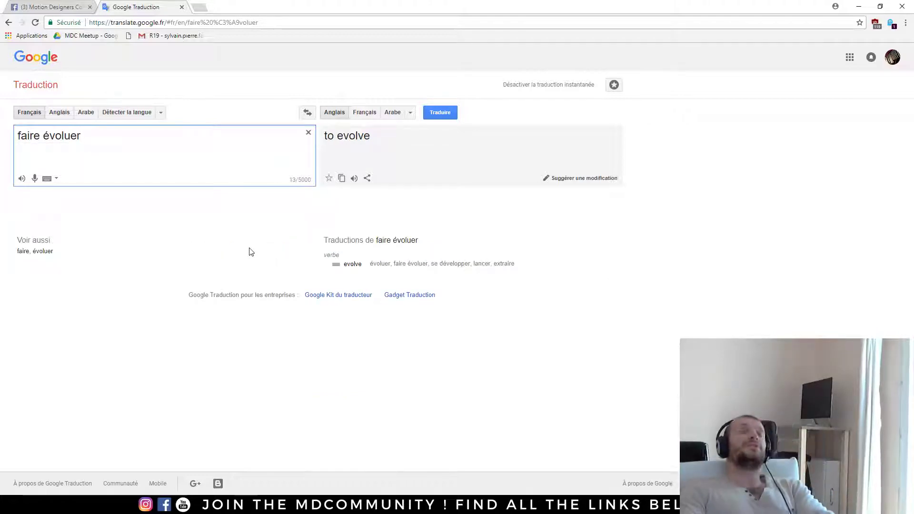
Step: Close the Octane Node Editor in Cinema 4D, then return to the Google Translate page
key("alt+Tab")
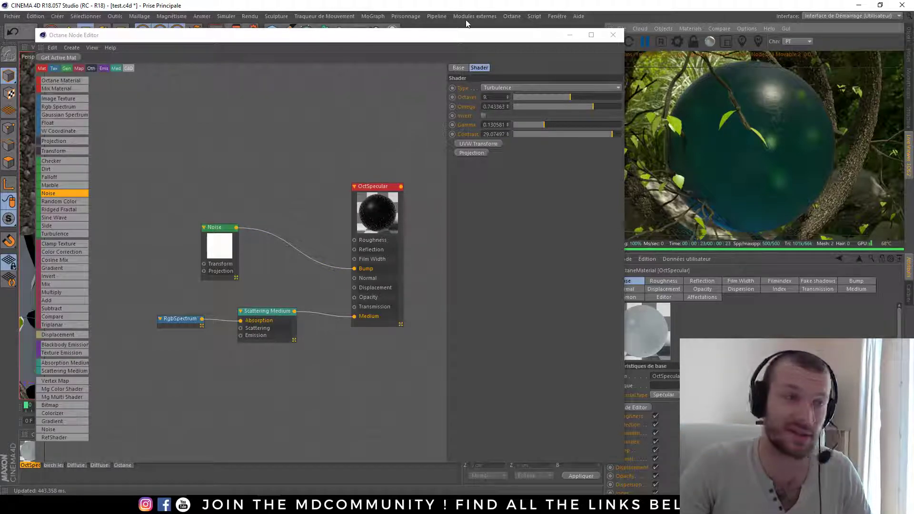
left_click(416, 166)
left_click(612, 35)
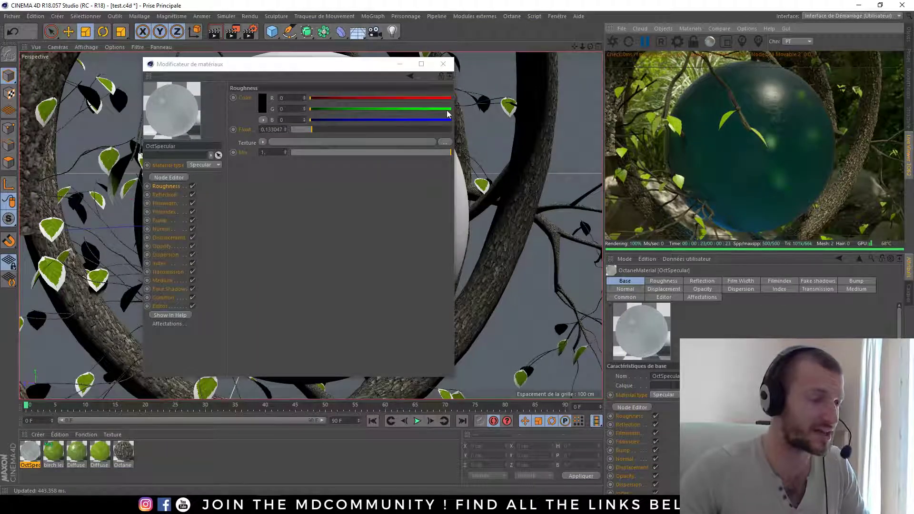
key("alt+Tab")
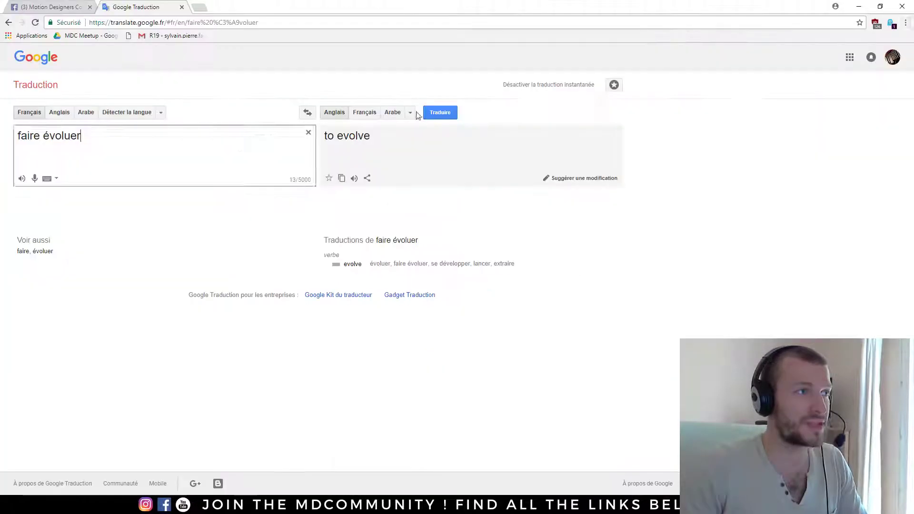
Step: Show the Motion Designers Community Facebook group post with the glass-spheres reference video
left_click(50, 7)
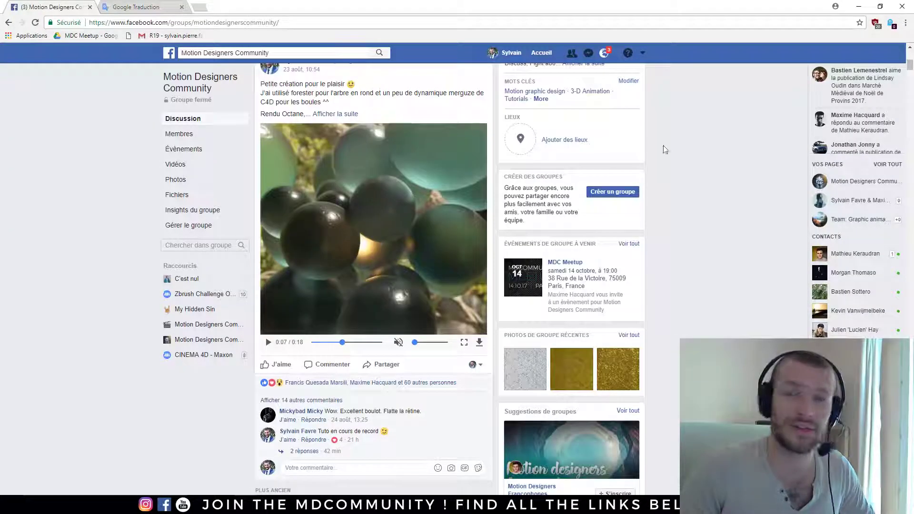